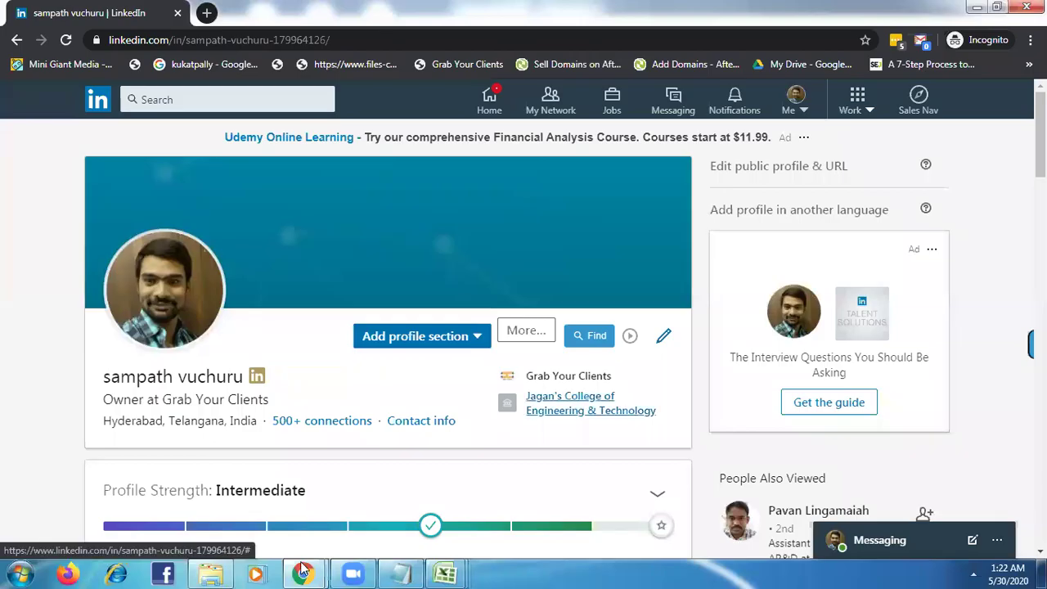
# Bring the Chrome window showing the Google home page to the front
pyautogui.moveTo(303, 570)
pyautogui.click(357, 517)
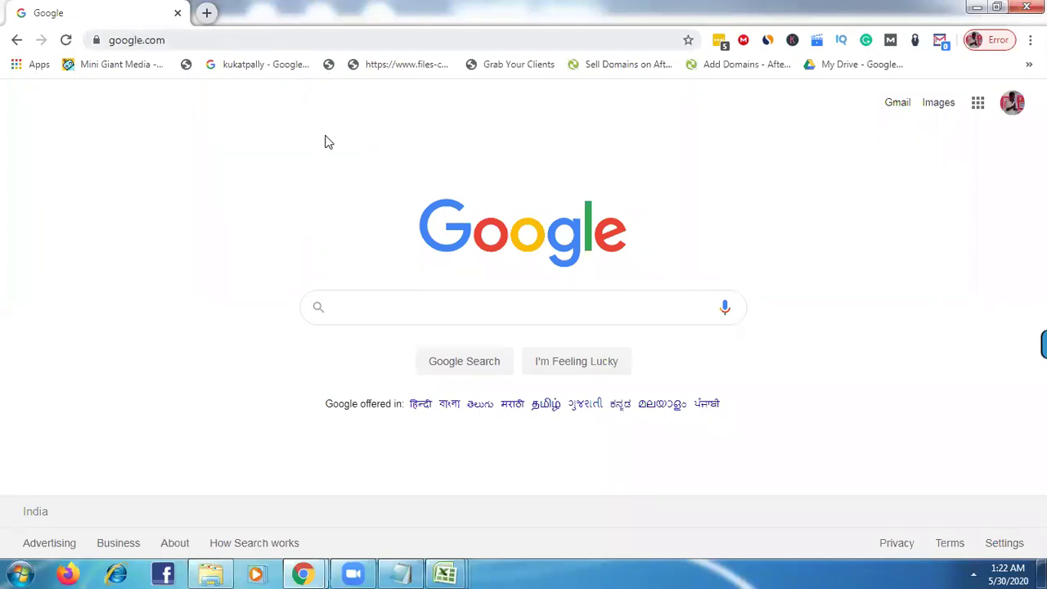
# Open Google's Search settings and confirm results per page is set to 100
pyautogui.click(1006, 542)
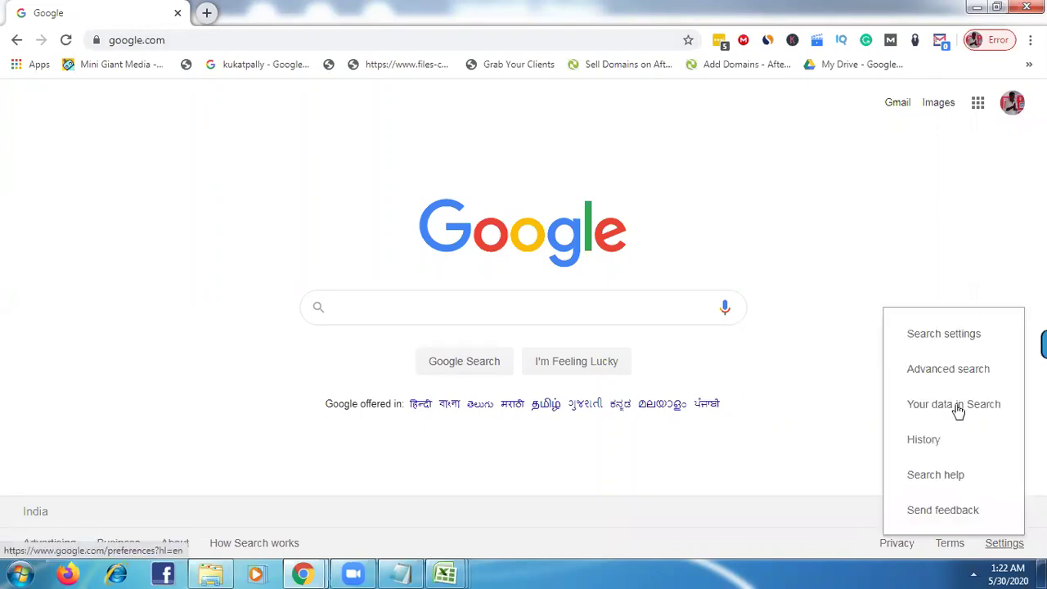
pyautogui.click(933, 348)
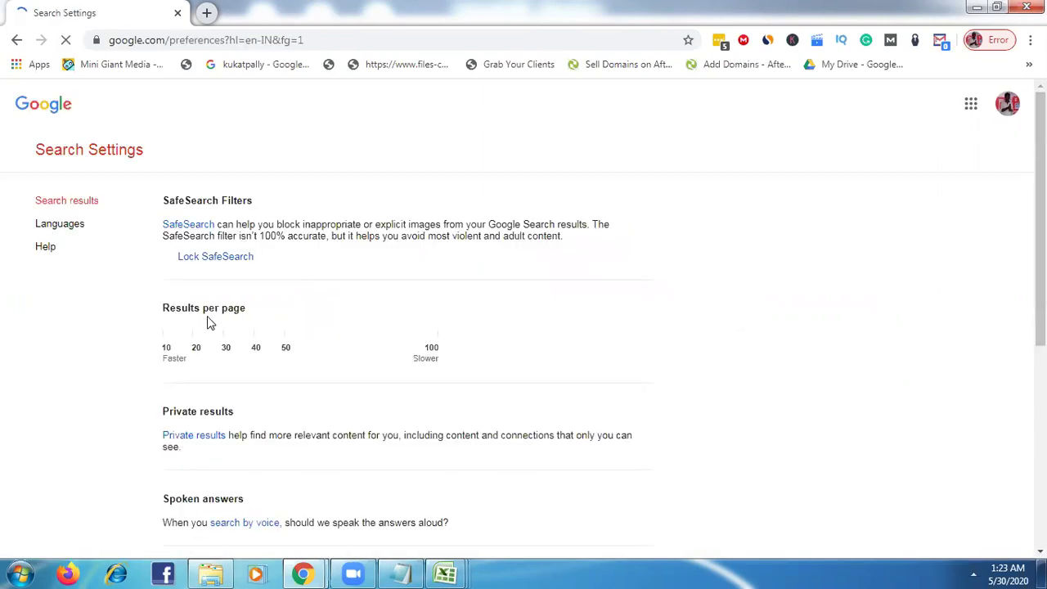
pyautogui.tripleClick(222, 334)
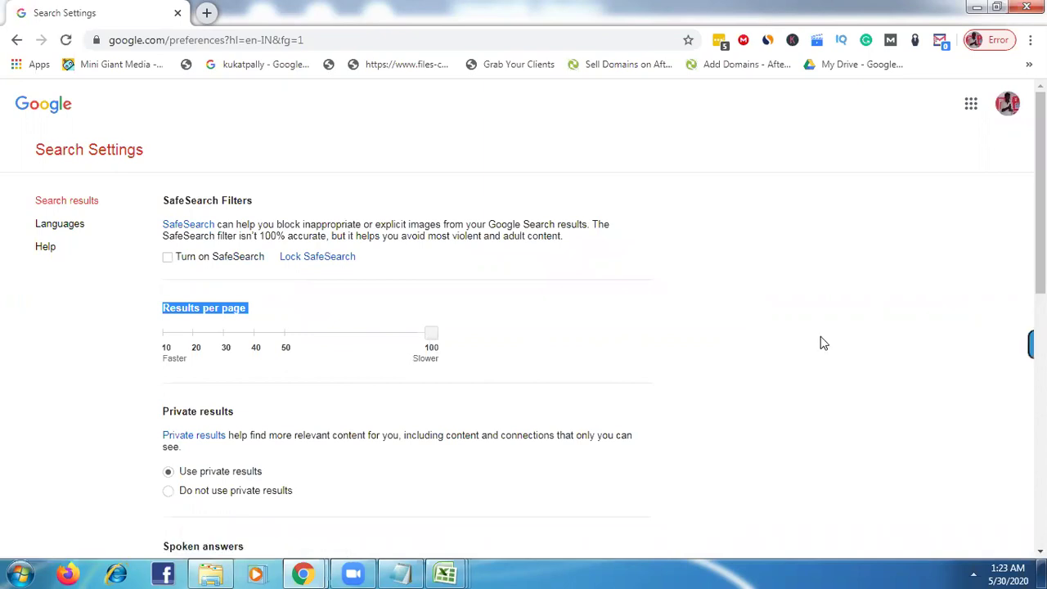
pyautogui.scroll(-8, 523, 327)
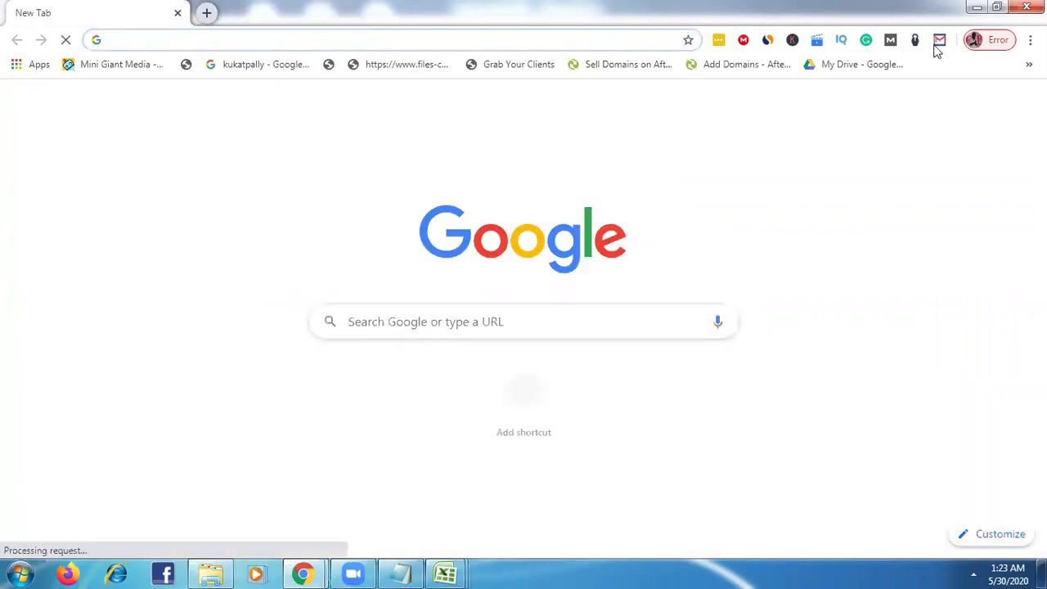
pyautogui.click(939, 39)
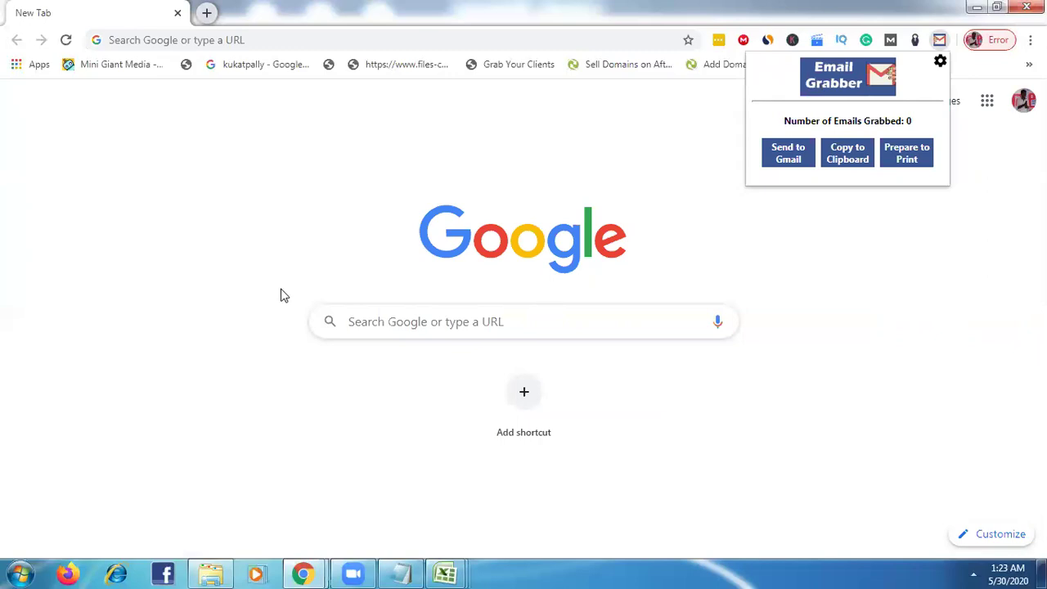
pyautogui.click(366, 243)
pyautogui.click(409, 325)
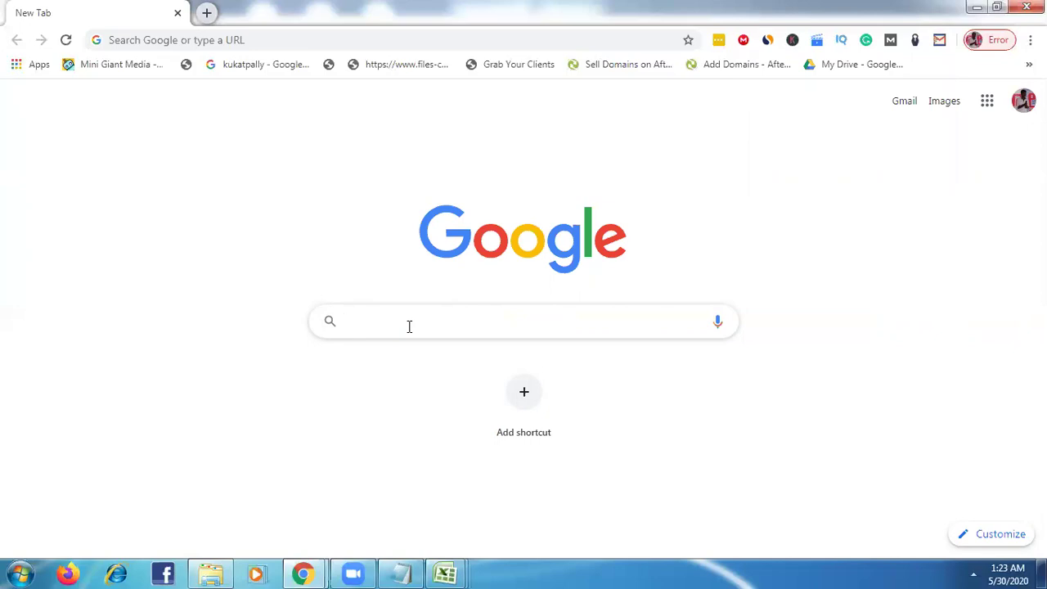
# Replace the mistaken 'ceo' entry with "vp sales" wrapped in quotes
pyautogui.write('ceo')
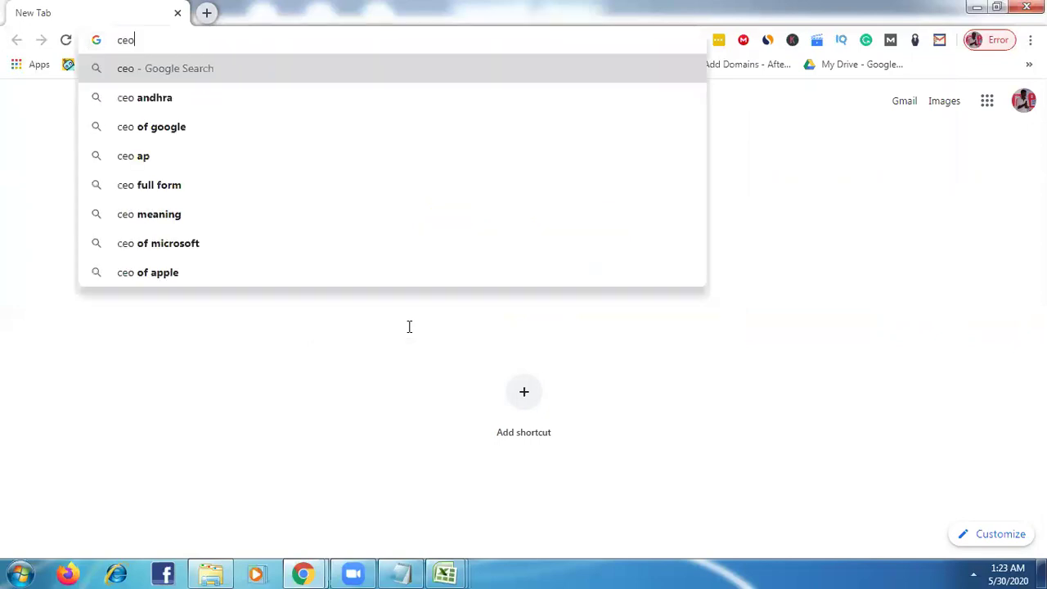
pyautogui.press('BackSpace')
pyautogui.press('BackSpace')
pyautogui.press('BackSpace')
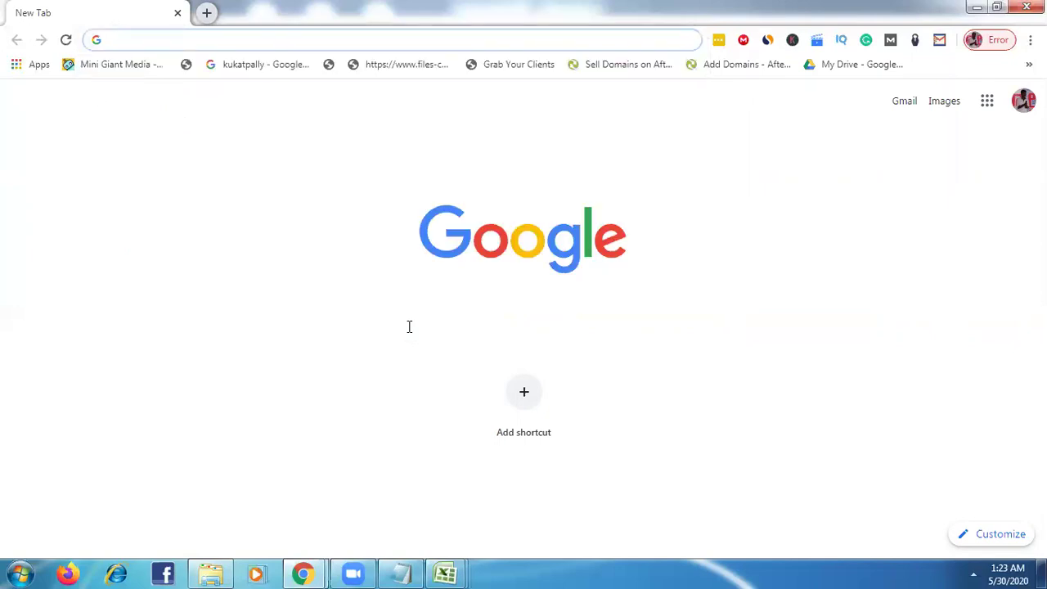
pyautogui.write('v')
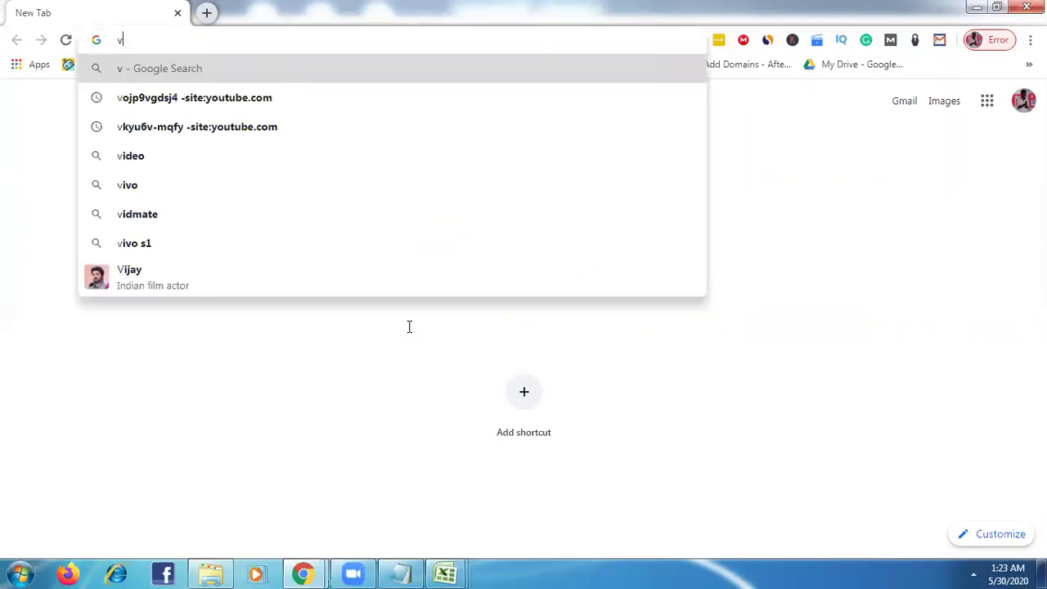
pyautogui.write('p sa')
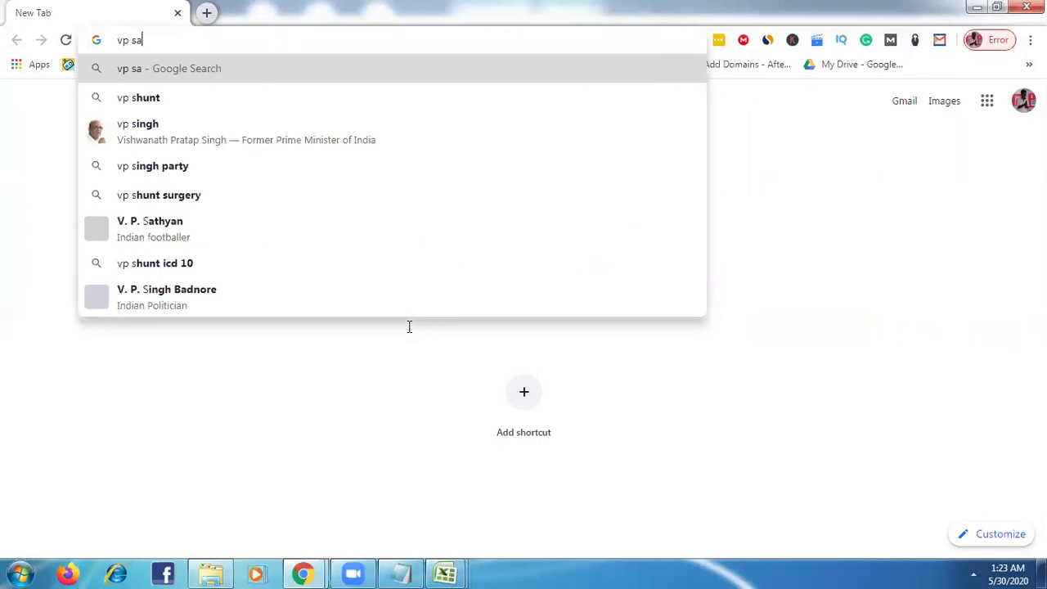
pyautogui.write('les')
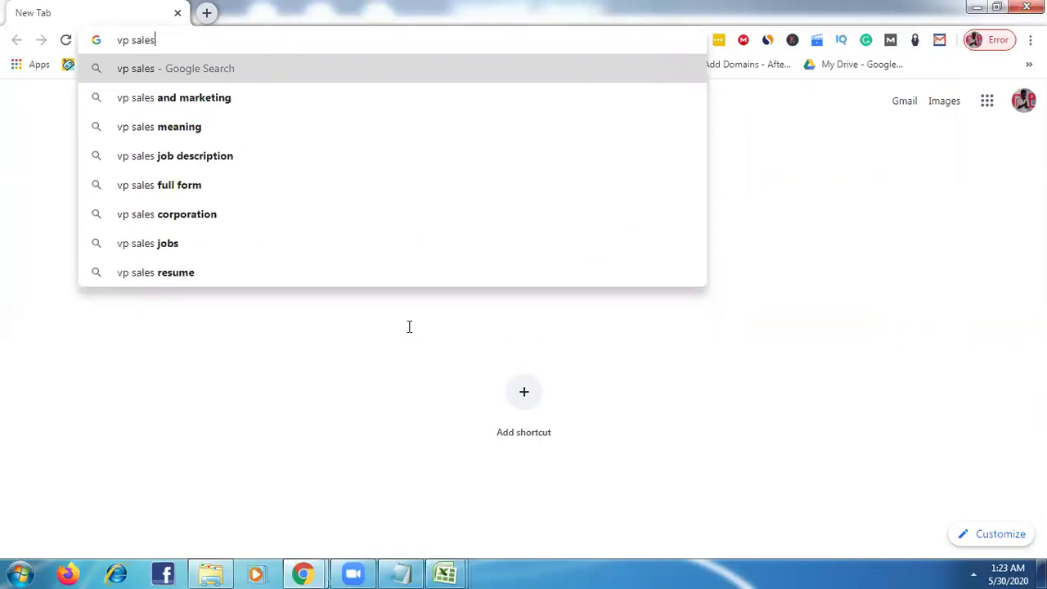
pyautogui.hotkey('ctrl', 'Left')
pyautogui.hotkey('ctrl', 'Left')
pyautogui.write('"')
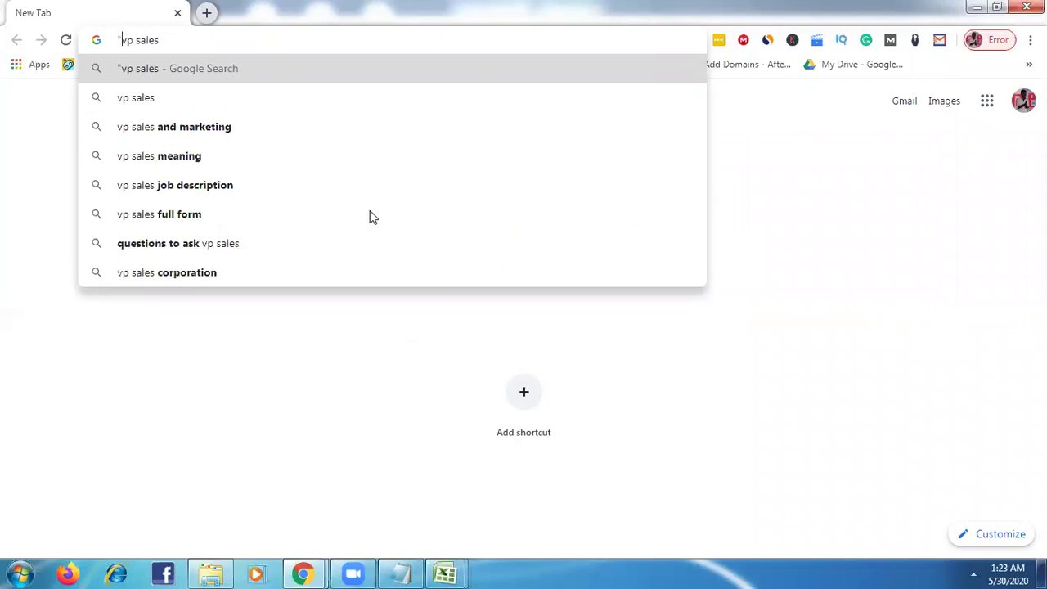
pyautogui.click(300, 39)
pyautogui.write('"')
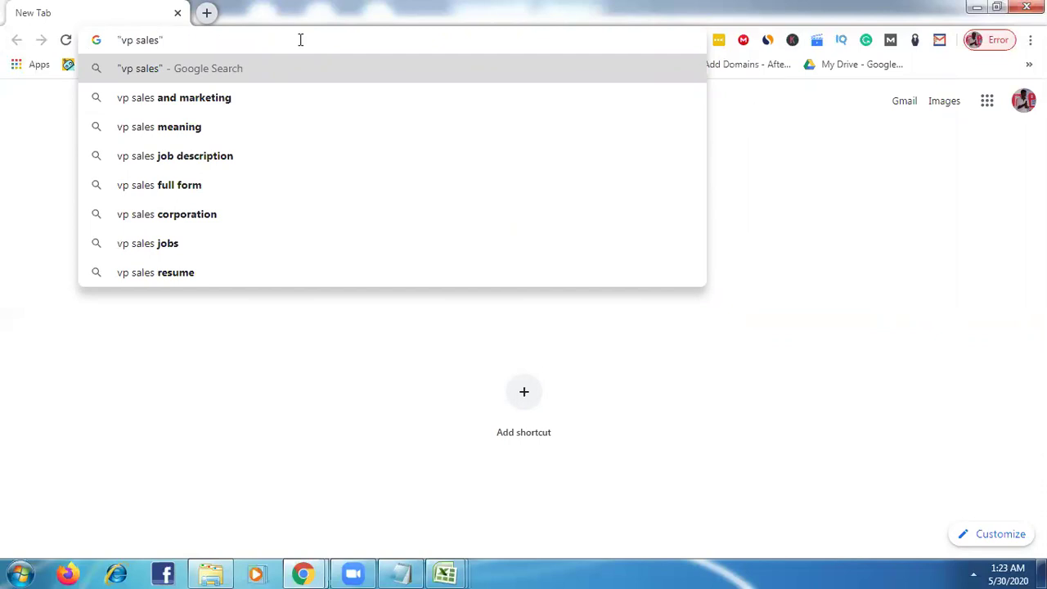
# Copy the quoted "vp sales" phrase and paste it into the new tab's search box
pyautogui.rightClick(237, 49)
pyautogui.click(270, 113)
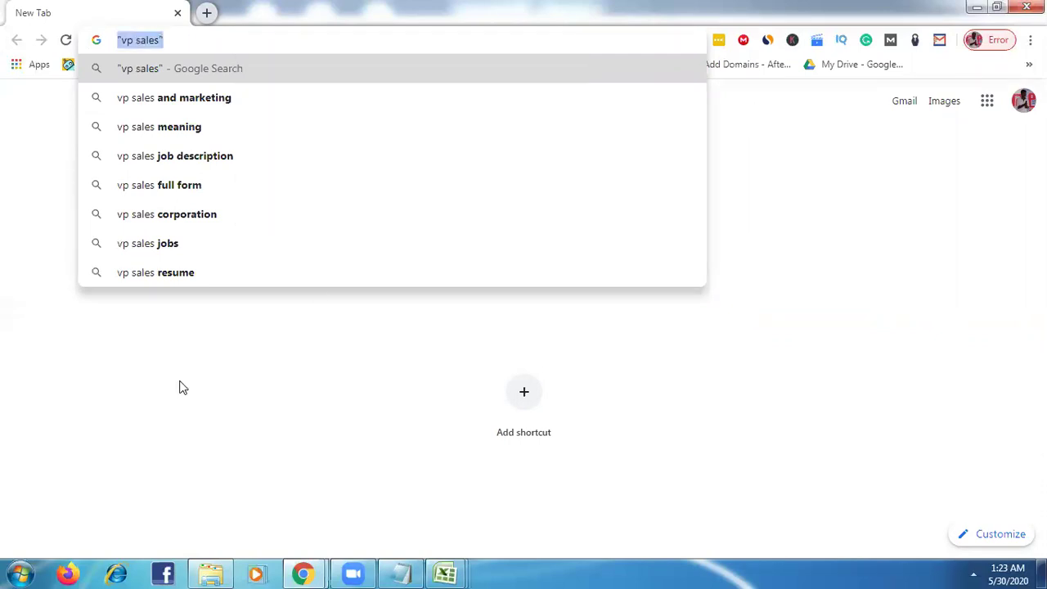
pyautogui.click(392, 326)
pyautogui.click(392, 326)
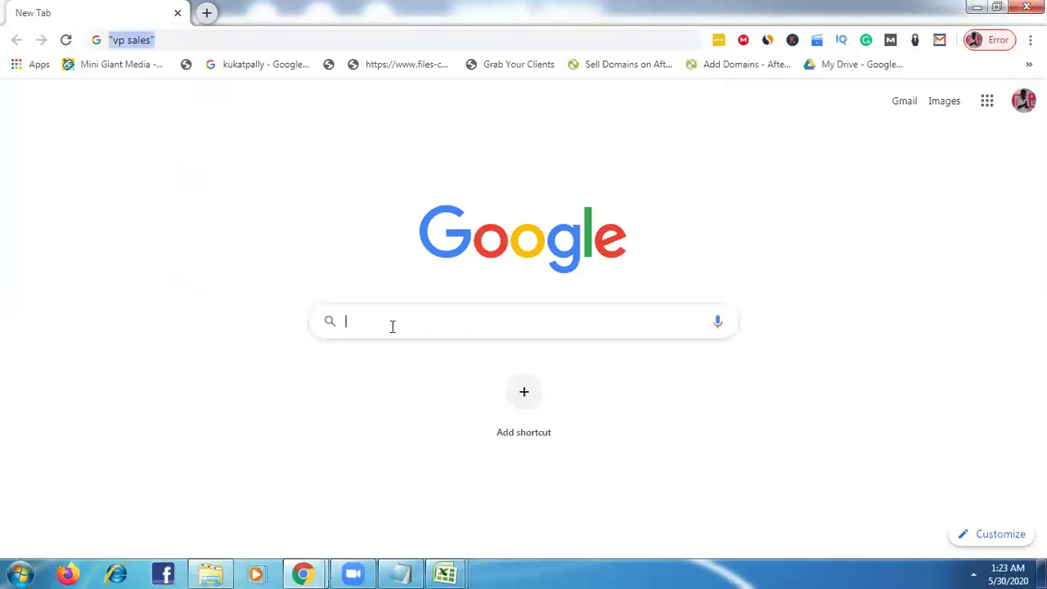
pyautogui.hotkey('ctrl', 'v')
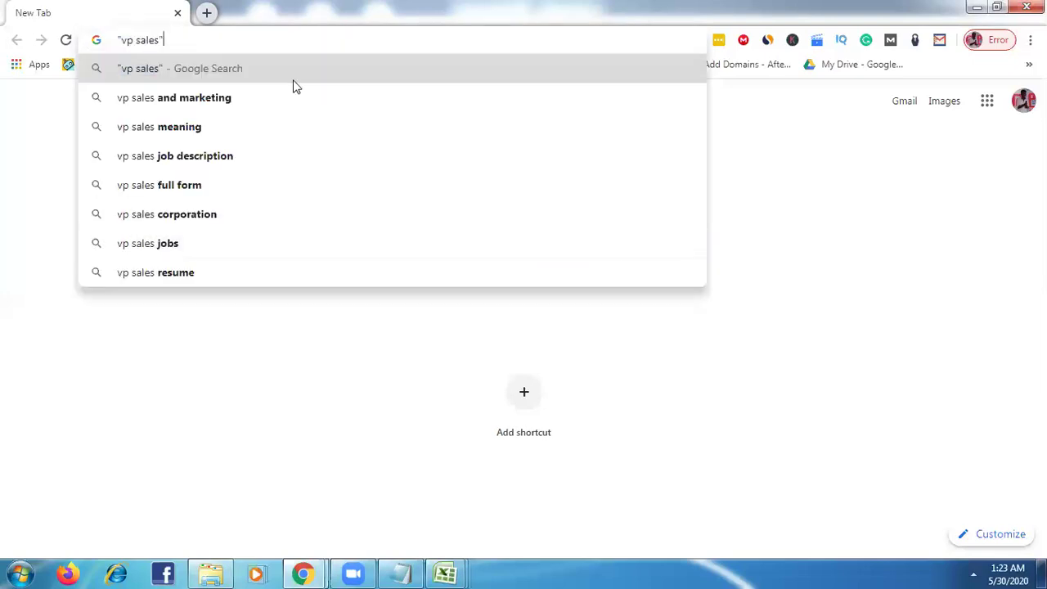
# Extend the query to "vp sales"+"new york"+"linkedin.com"
pyautogui.write('+')
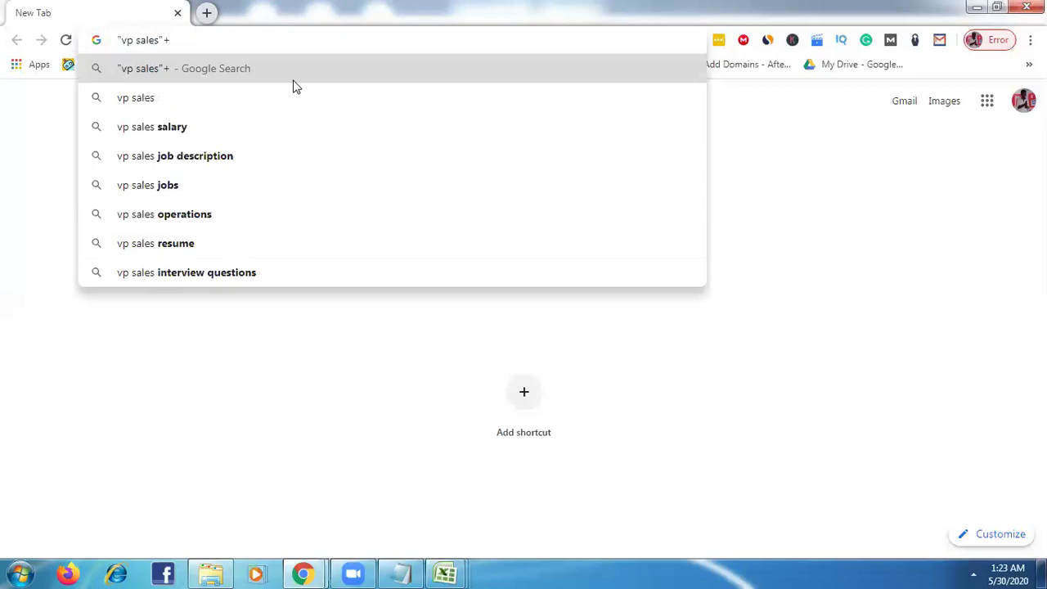
pyautogui.write('n')
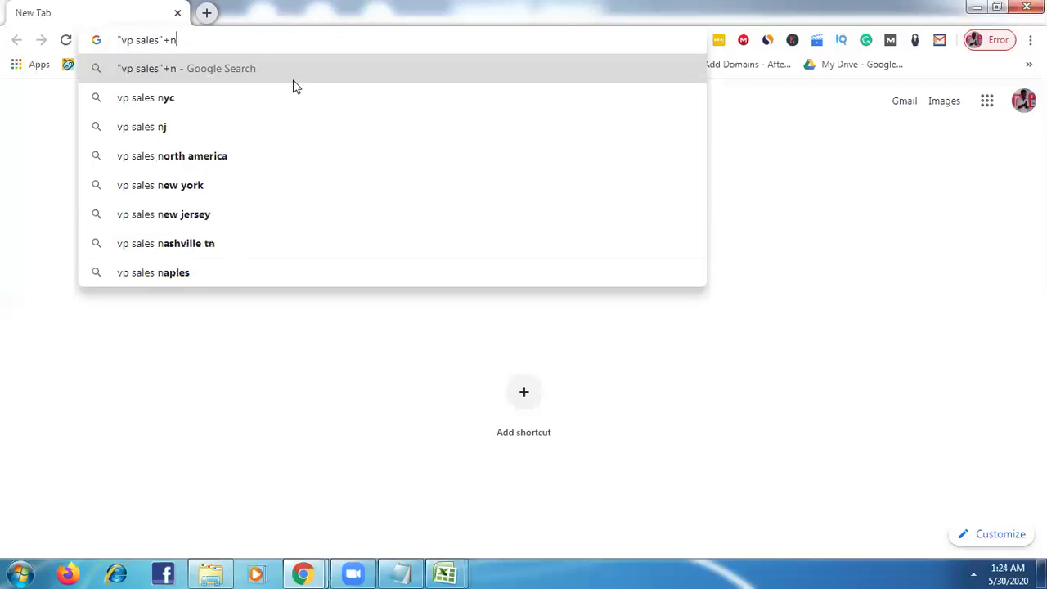
pyautogui.write('ew')
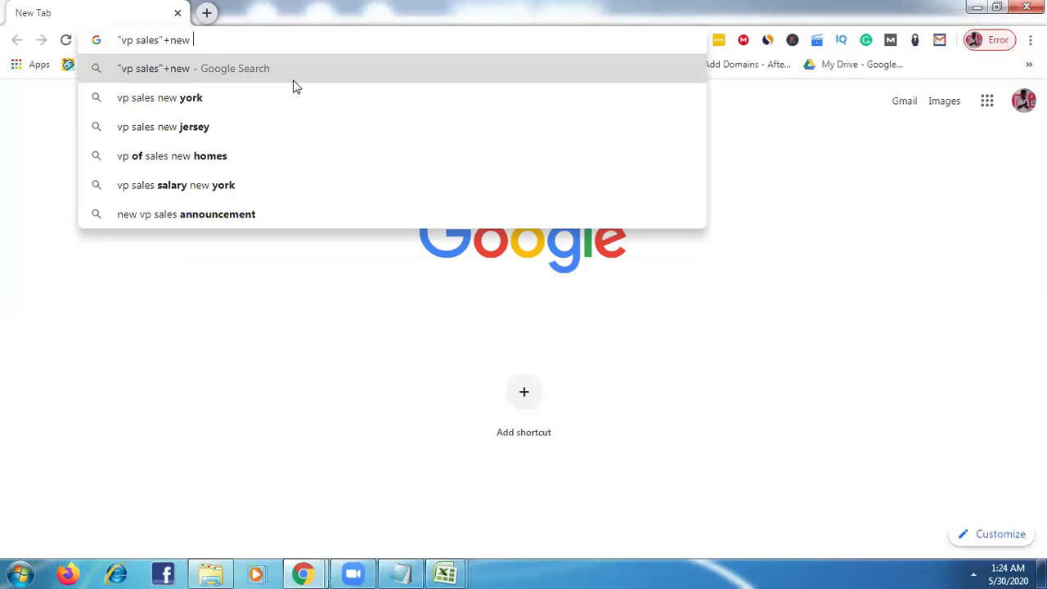
pyautogui.write('yor')
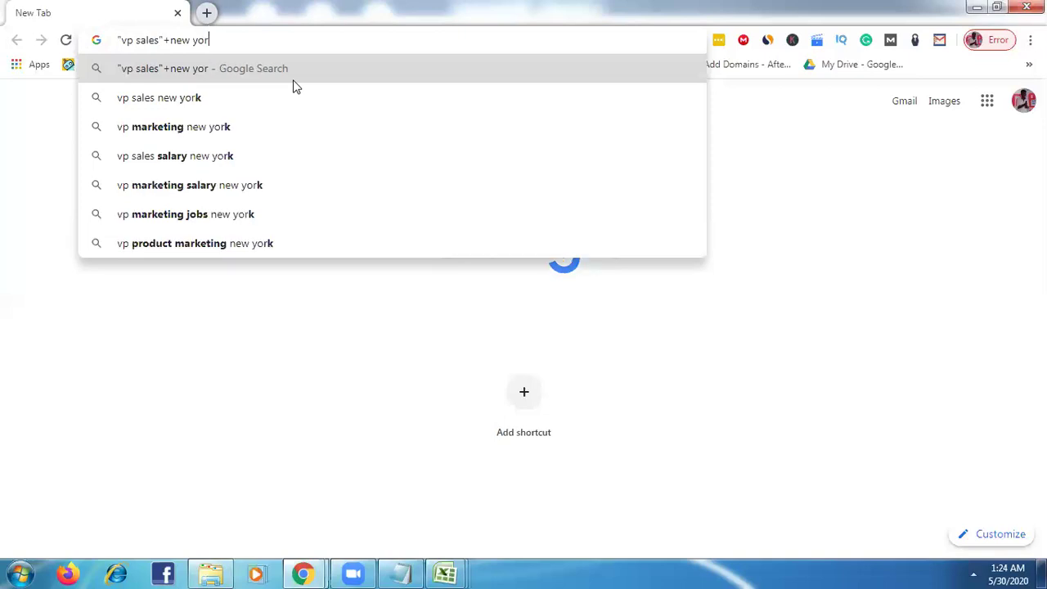
pyautogui.write('k')
pyautogui.click(171, 39)
pyautogui.write('"')
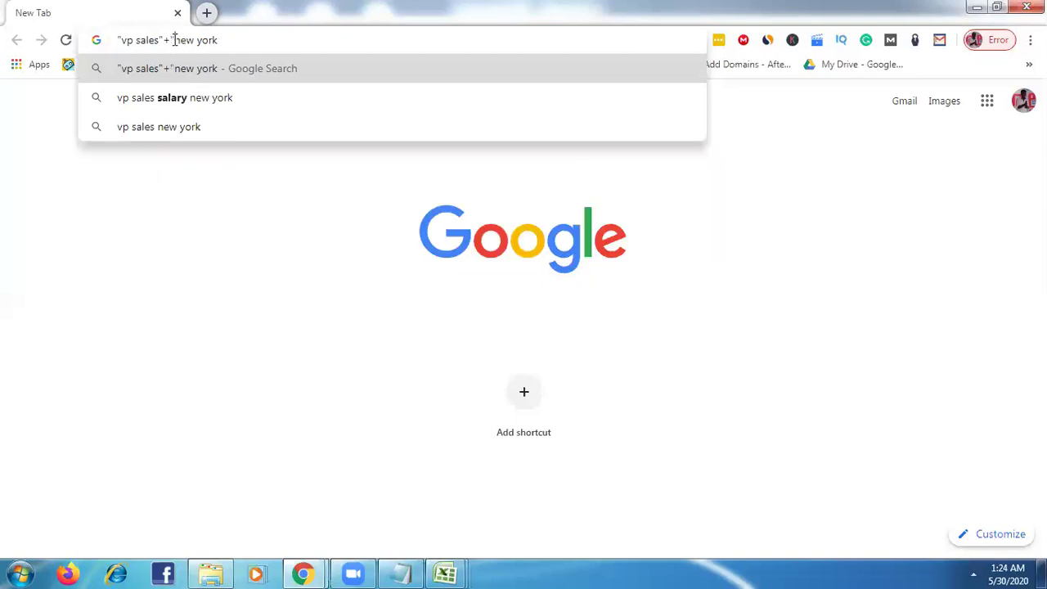
pyautogui.click(228, 39)
pyautogui.write('"')
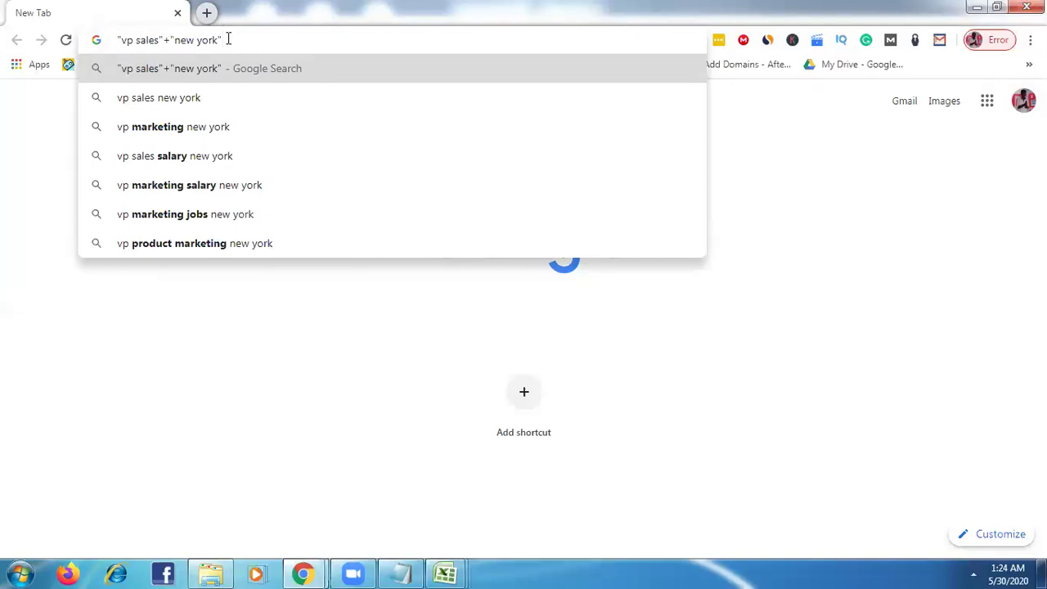
pyautogui.write('+"linke')
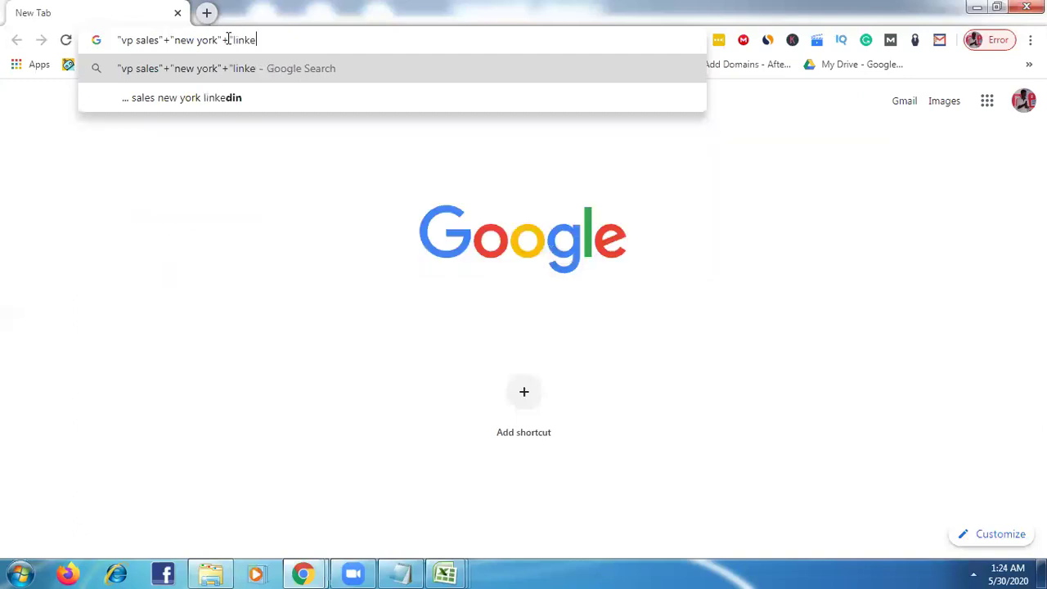
pyautogui.write('din.')
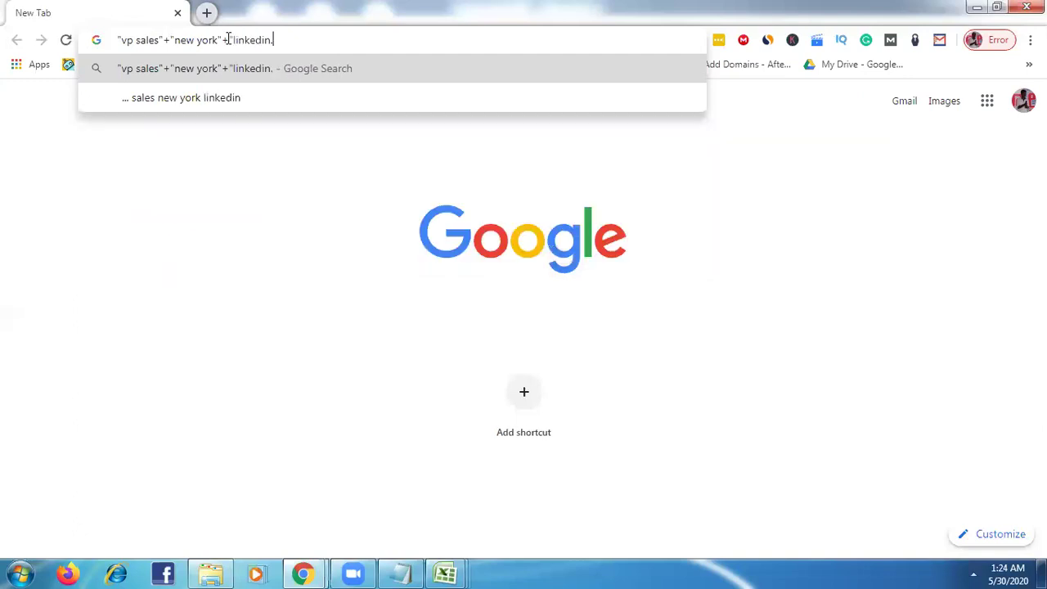
pyautogui.write('com"')
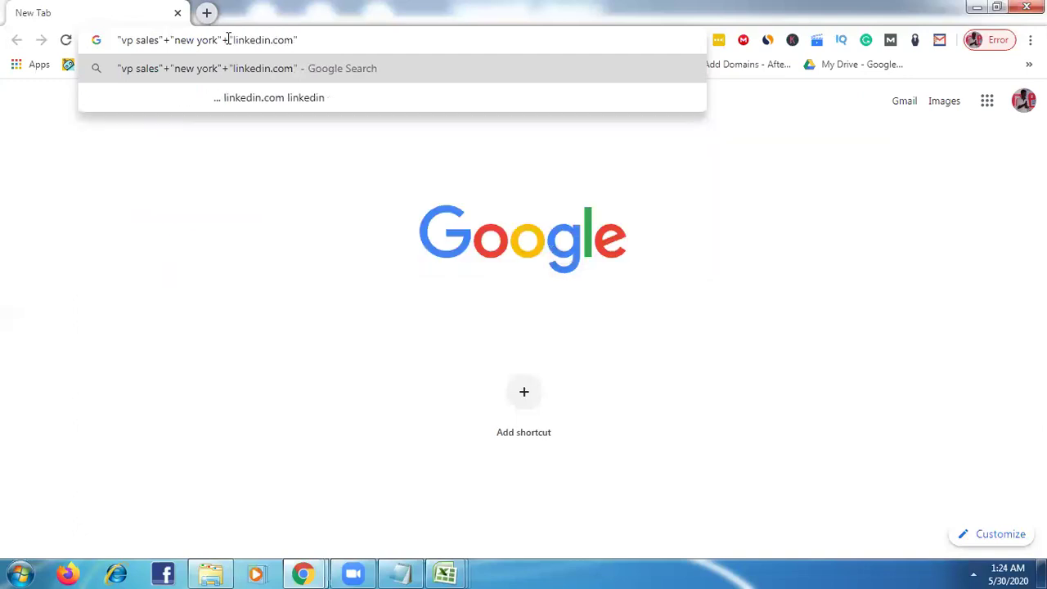
# Insert "gmail"+ into the query right after "vp sales"+
pyautogui.click(228, 39)
pyautogui.click(171, 39)
pyautogui.write('"')
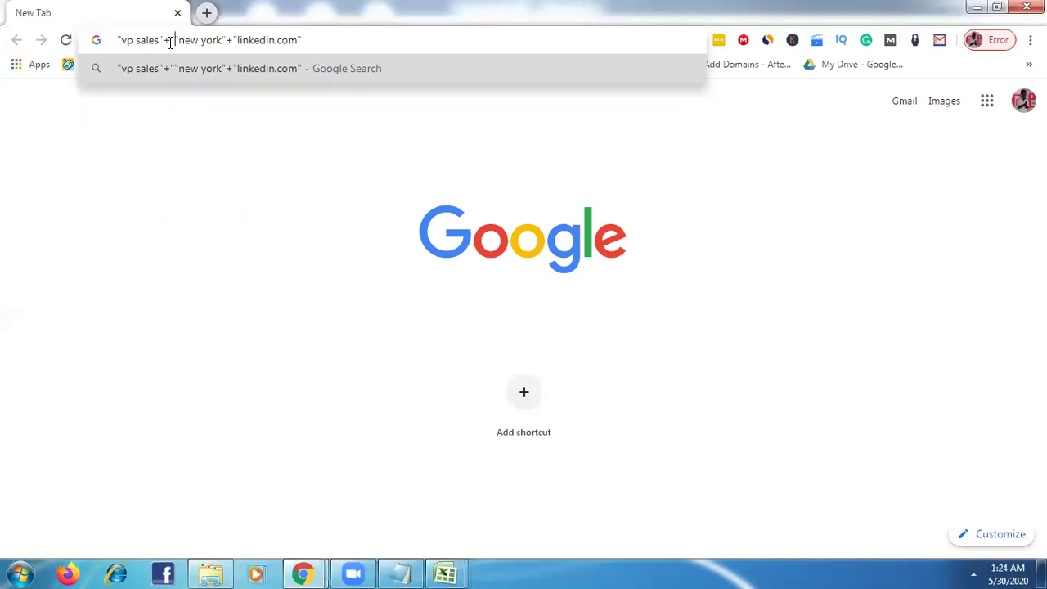
pyautogui.write('gma')
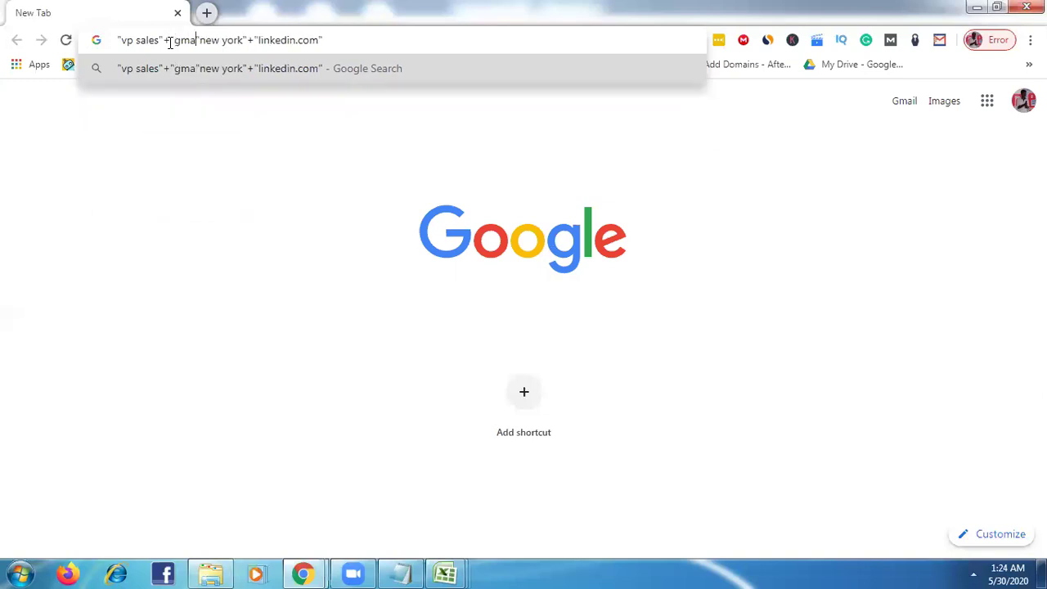
pyautogui.write('il')
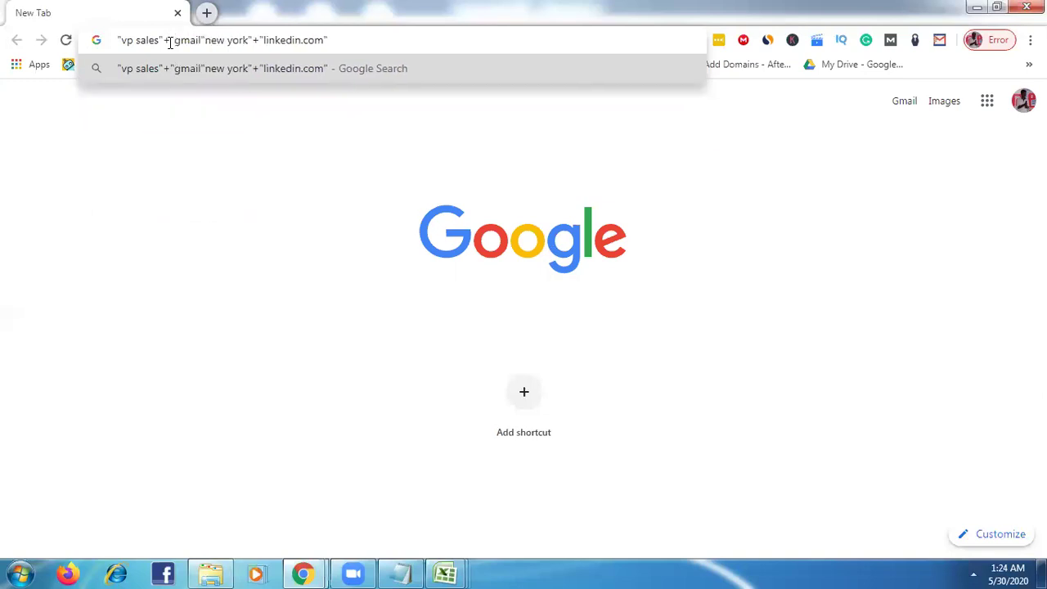
pyautogui.write('"+')
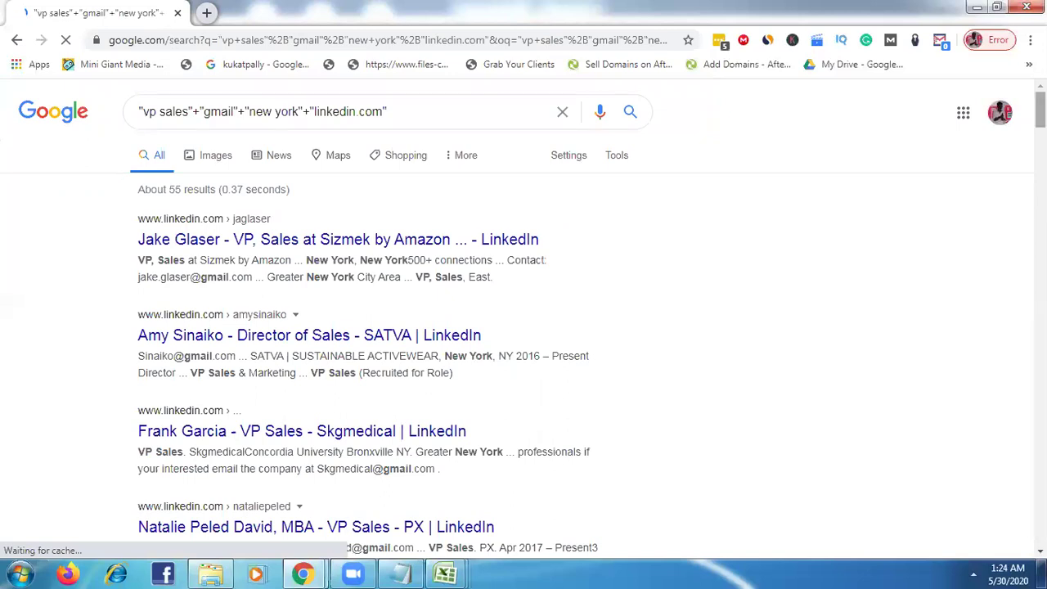
pyautogui.scroll(-1, 433, 285)
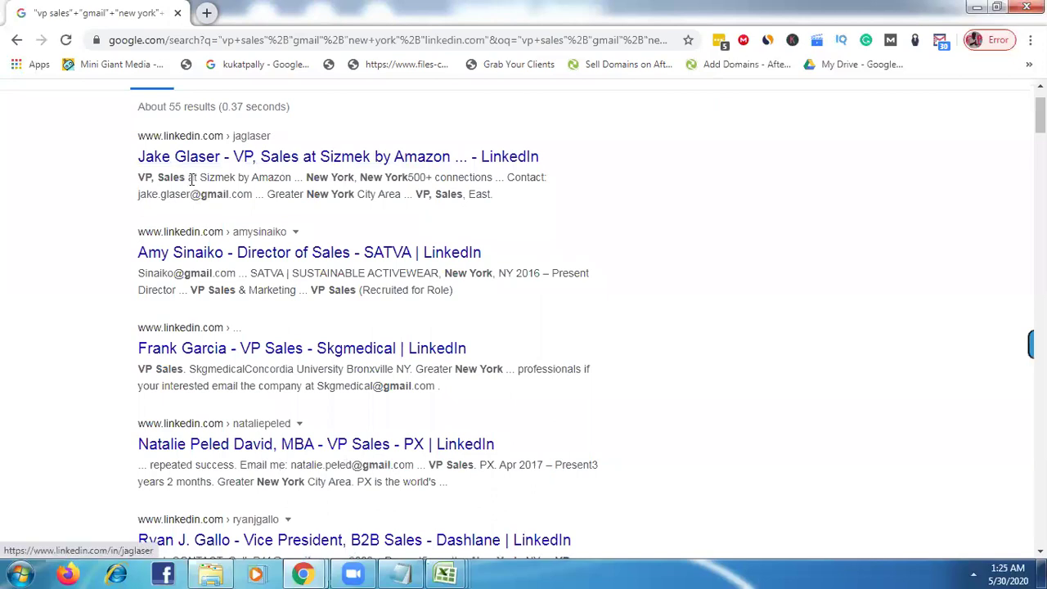
pyautogui.moveTo(140, 194); pyautogui.dragTo(228, 194)
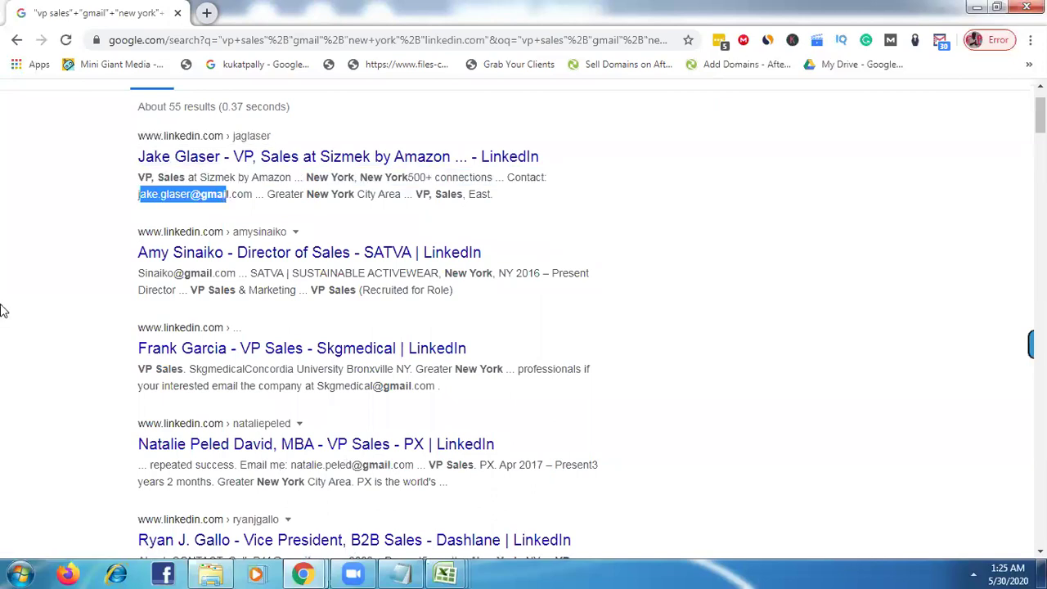
pyautogui.click(379, 240)
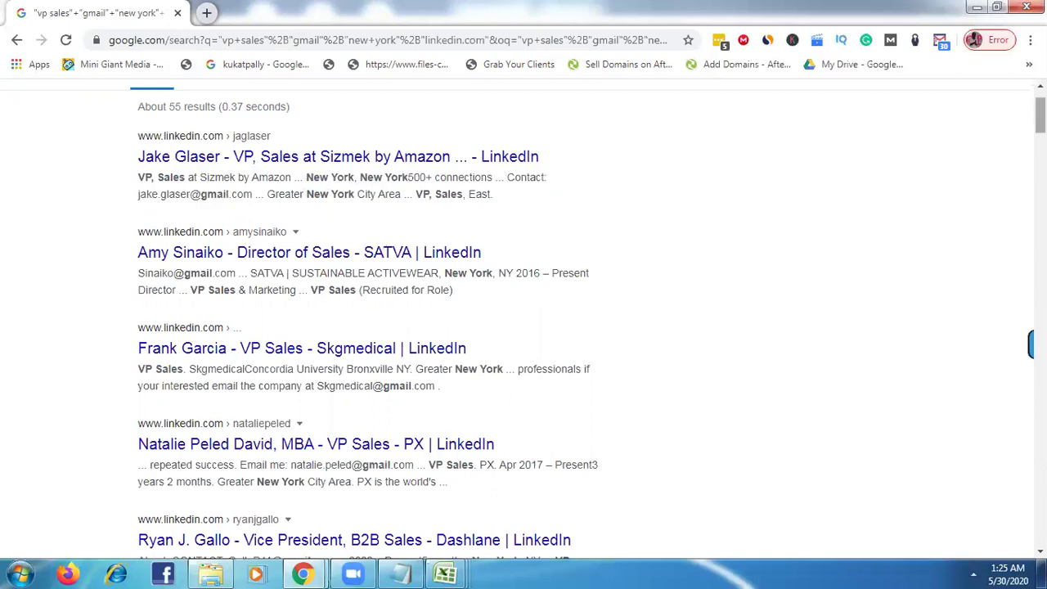
pyautogui.scroll(-3, 524, 327)
pyautogui.scroll(-3, 524, 327)
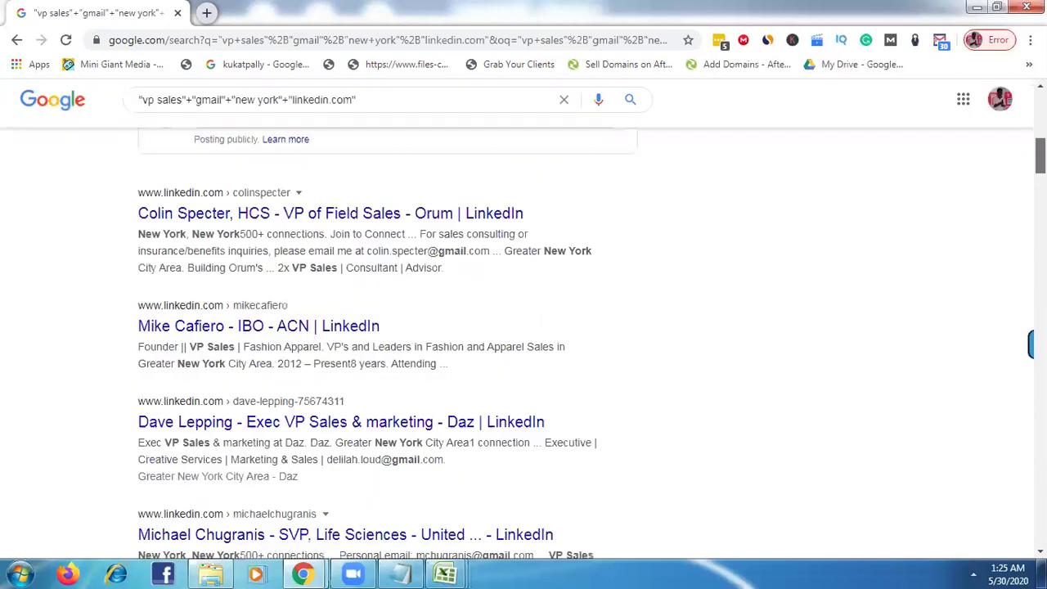
pyautogui.scroll(-2, 523, 327)
pyautogui.scroll(-6, 523, 327)
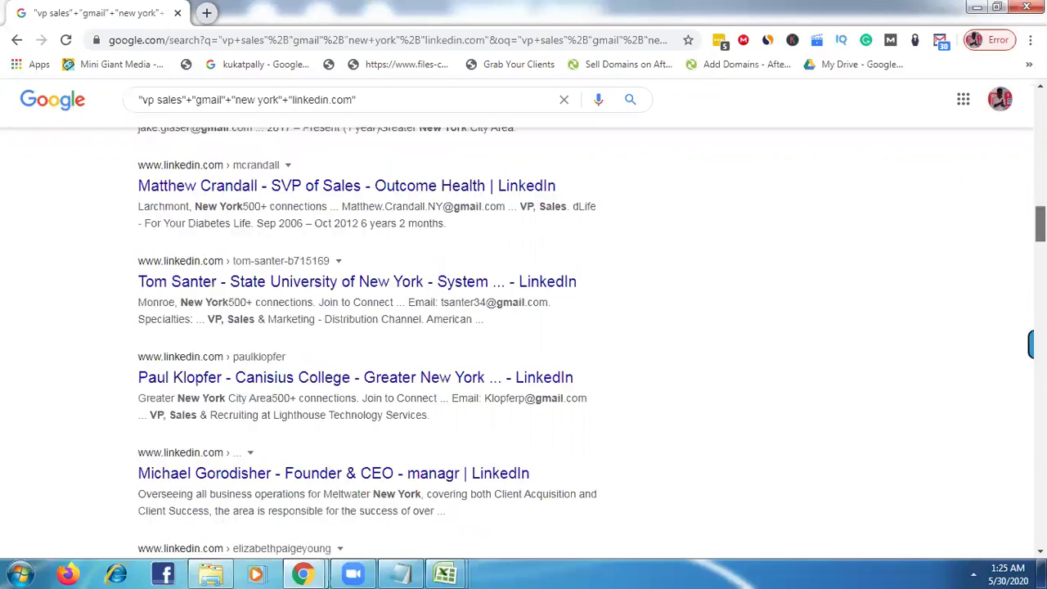
pyautogui.scroll(-8, 523, 328)
pyautogui.scroll(-8, 524, 327)
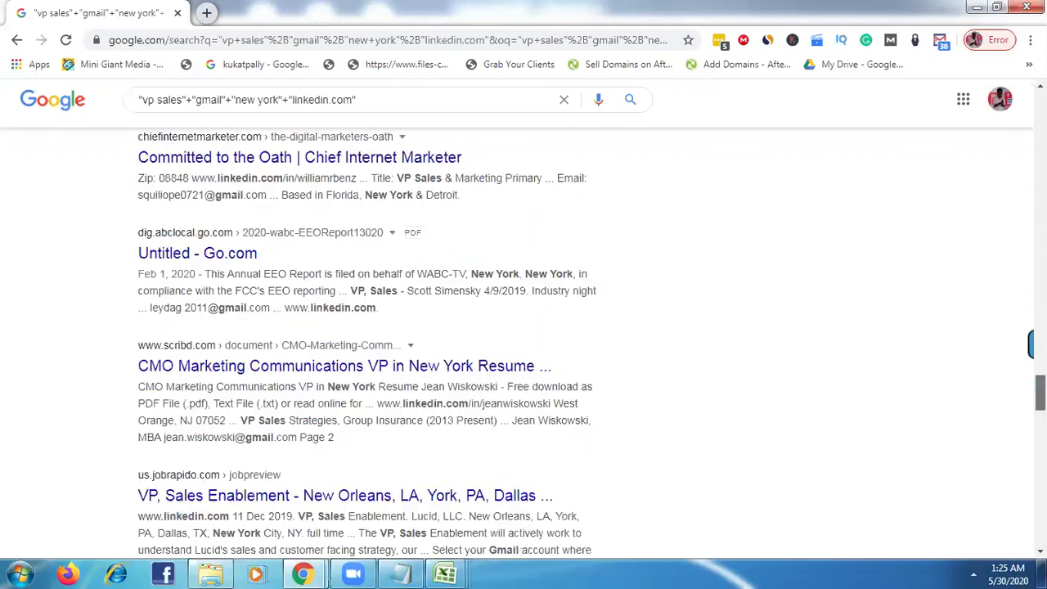
pyautogui.scroll(20, 524, 327)
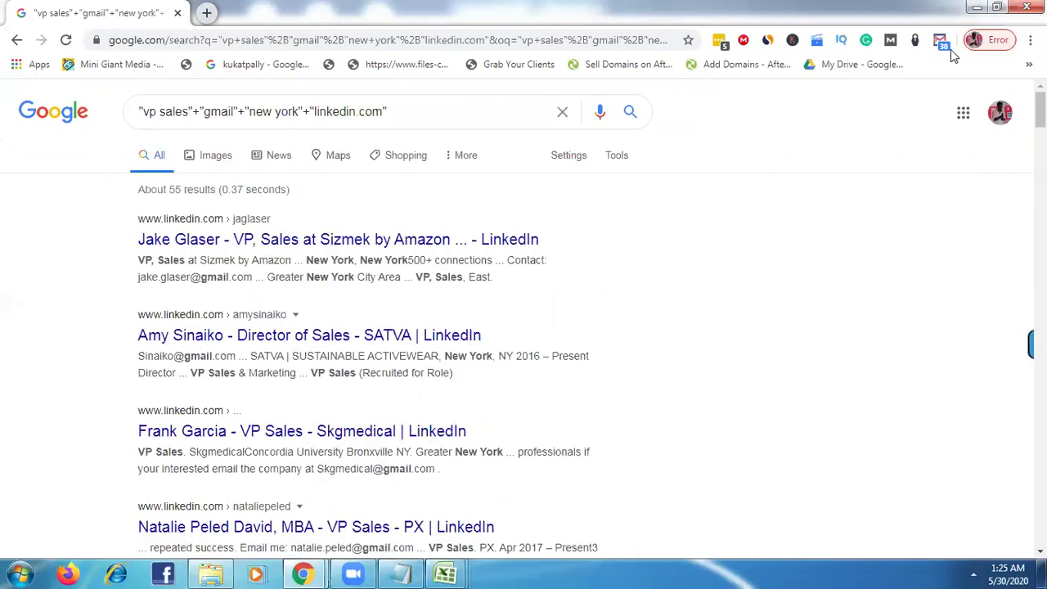
# Open Email Grabber's printable list of the grabbed addresses and select all of them
pyautogui.click(941, 41)
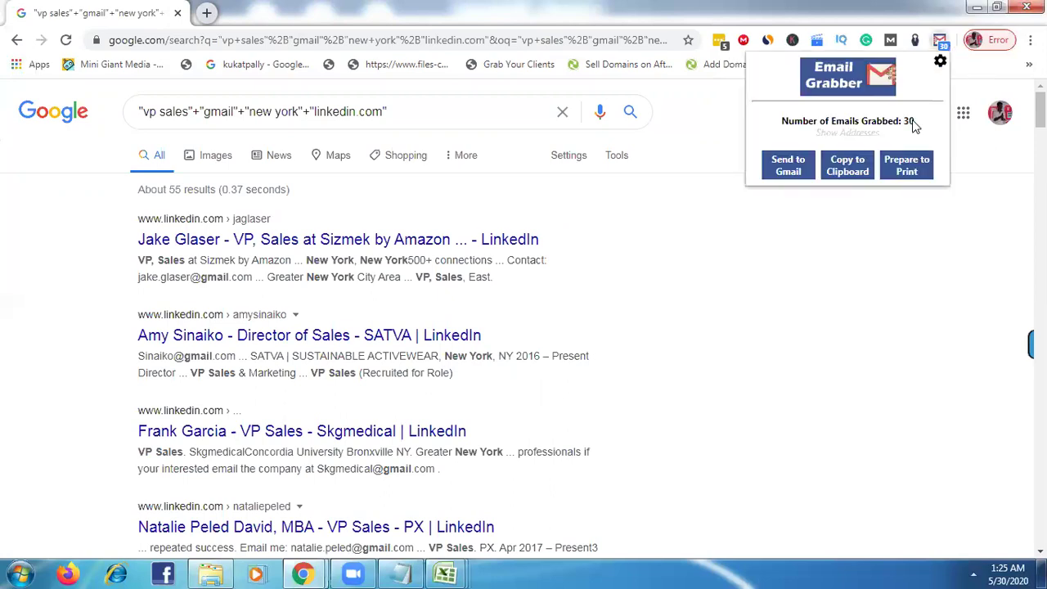
pyautogui.click(916, 164)
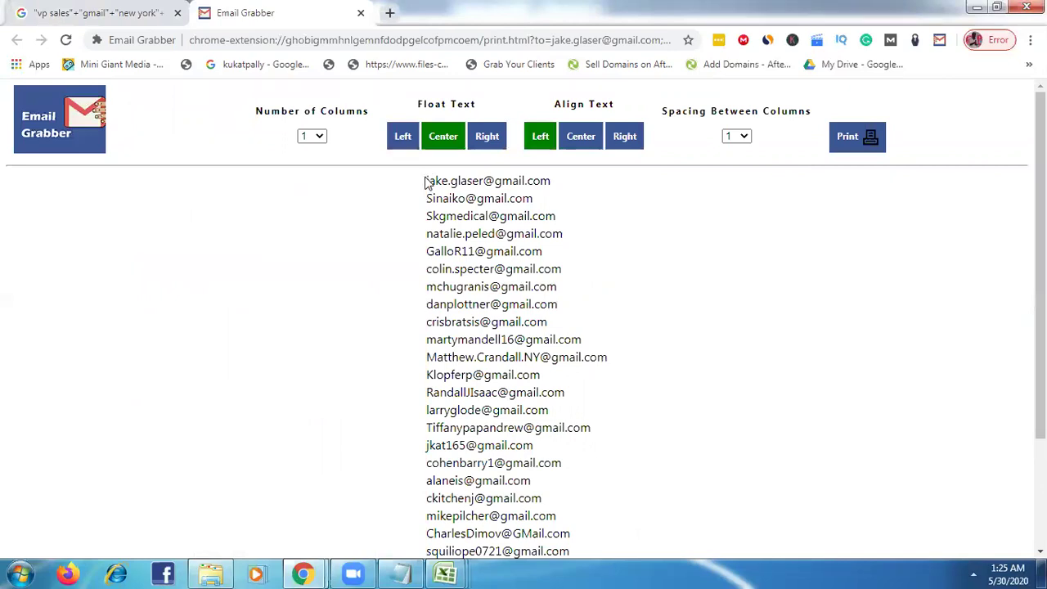
pyautogui.moveTo(425, 182); pyautogui.dragTo(546, 571)
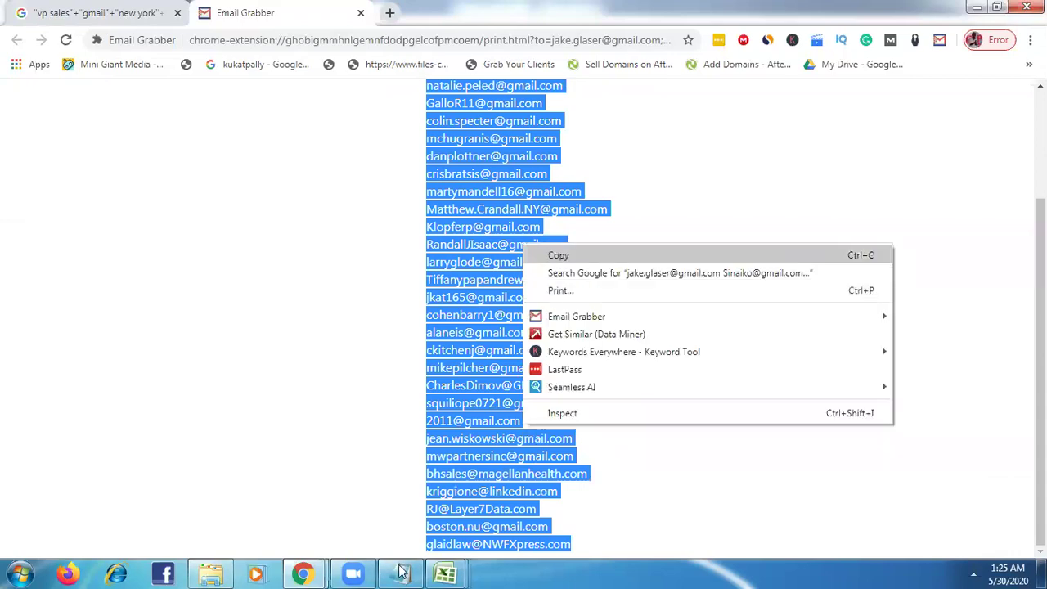
# Replace the data copying Notepad file's contents with the 30 addresses, removing the stray trailing backslash
pyautogui.click(401, 573)
pyautogui.hotkey('ctrl', 'a')
pyautogui.press('Delete')
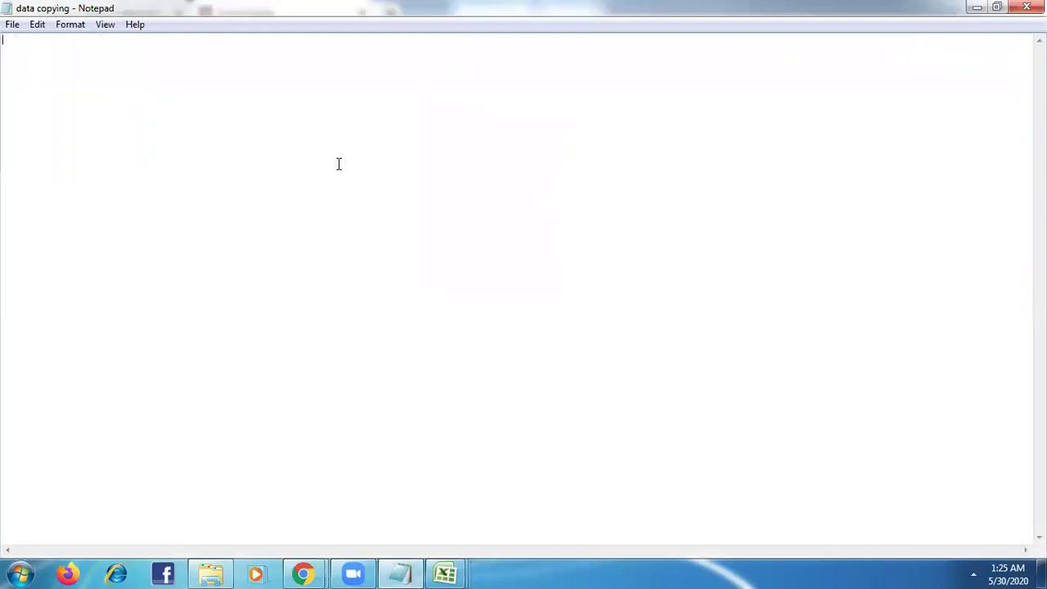
pyautogui.hotkey('ctrl', 'v')
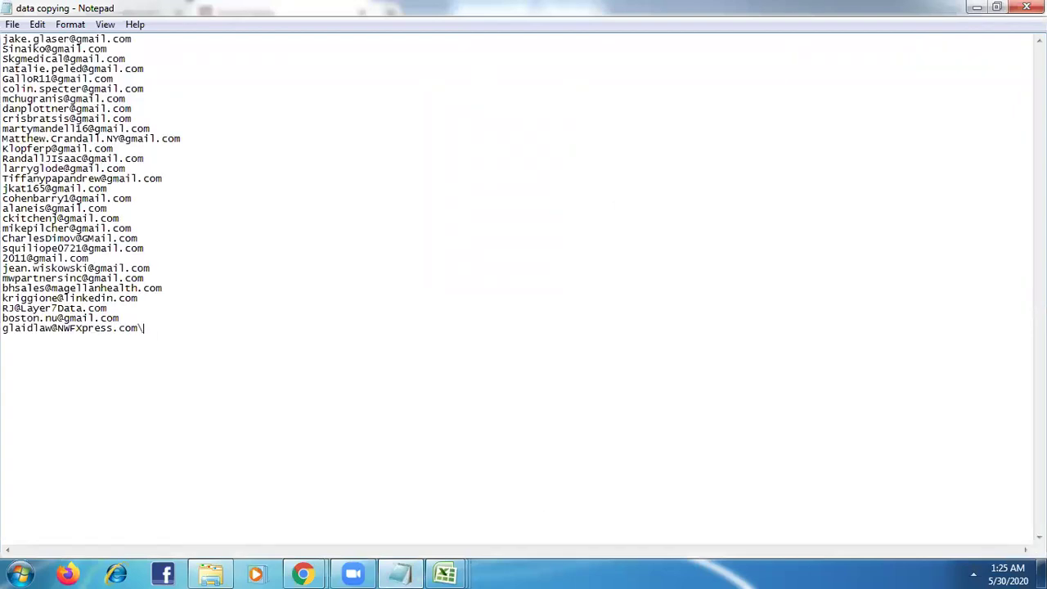
pyautogui.press('BackSpace')
# Return to the Gmail search results tab and scroll from the bottom back up
pyautogui.click(303, 573)
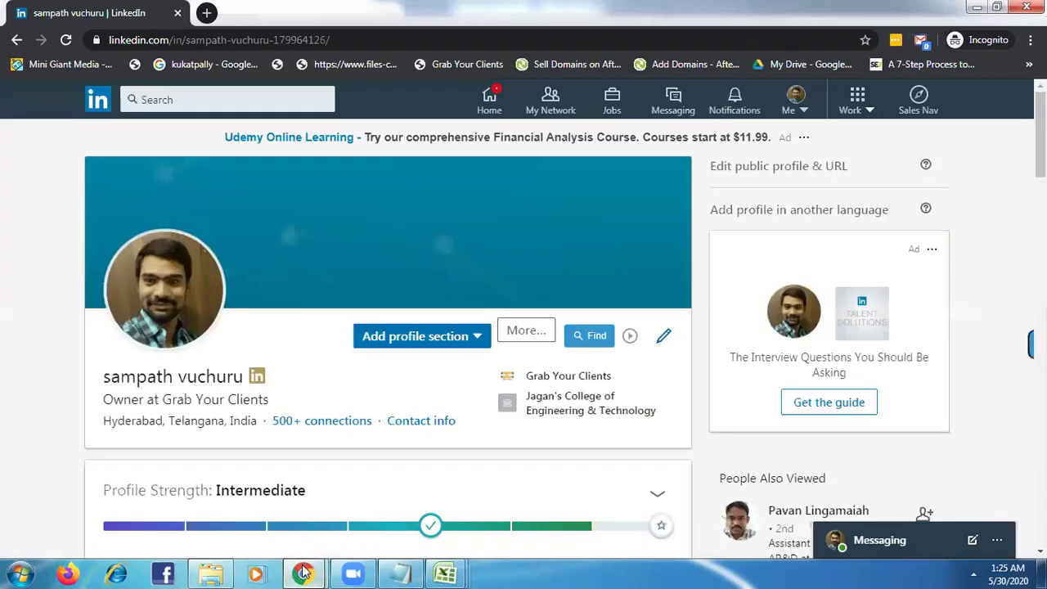
pyautogui.hotkey('alt', 'Tab')
pyautogui.hotkey('ctrl', '1')
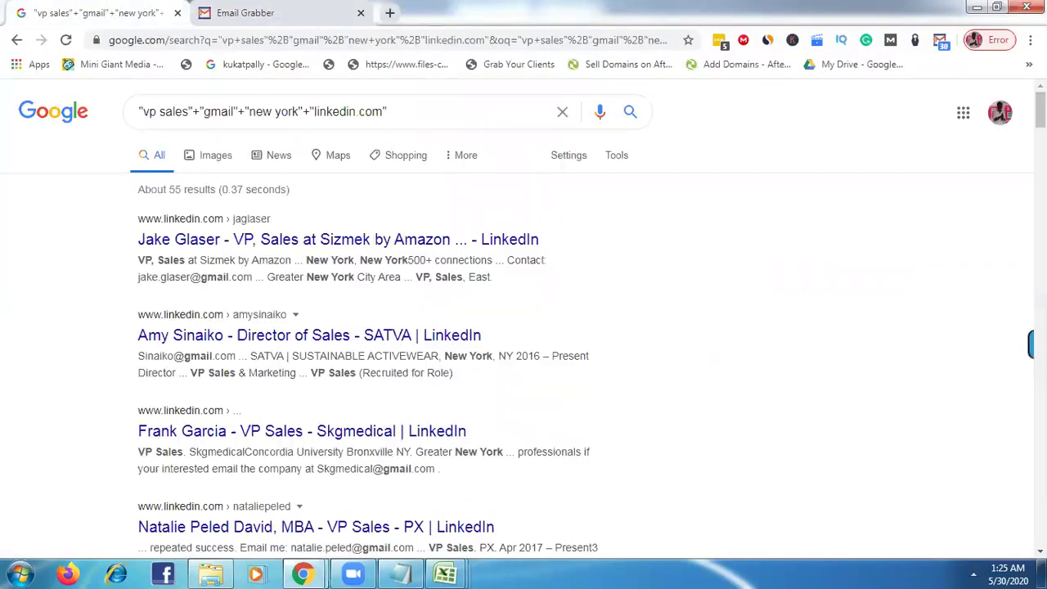
pyautogui.press('End')
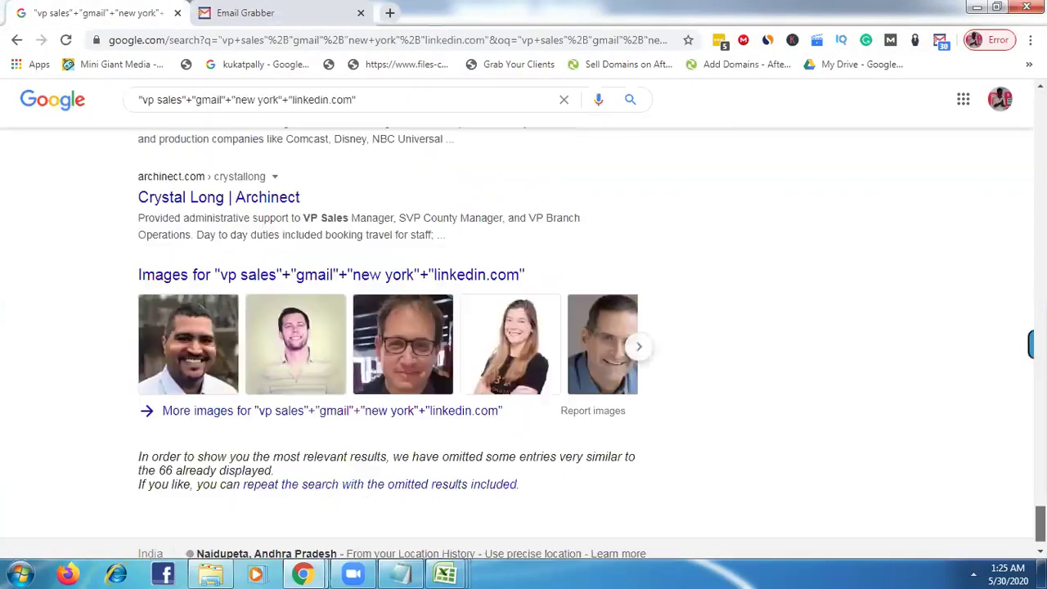
pyautogui.scroll(1, 524, 327)
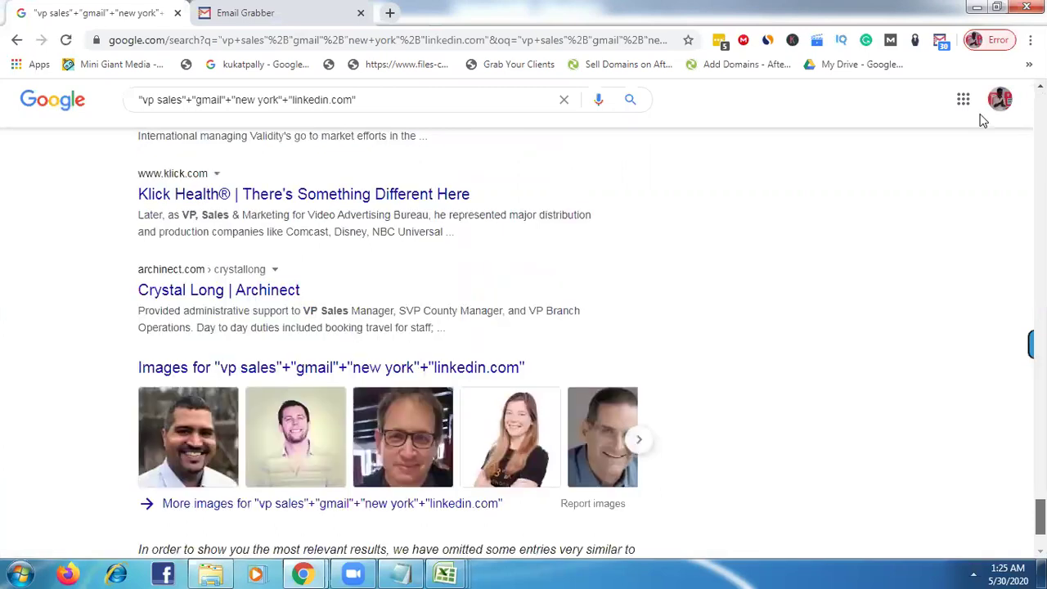
pyautogui.scroll(15, 982, 122)
pyautogui.scroll(3, 983, 121)
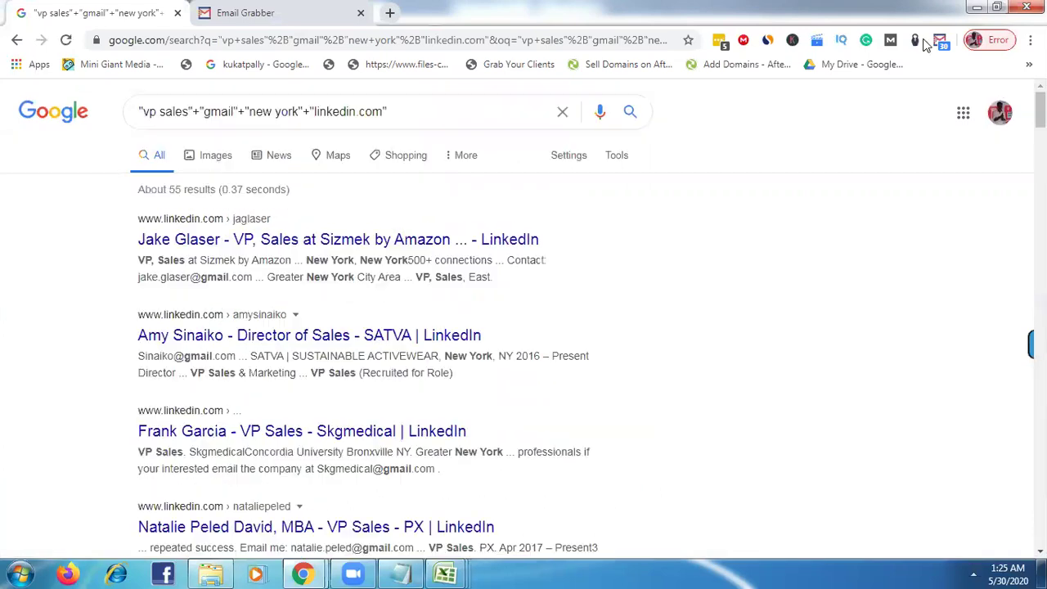
# Replace gmail with yahoo in the query and run the search
pyautogui.click(235, 113)
pyautogui.press('BackSpace')
pyautogui.press('BackSpace')
pyautogui.press('BackSpace')
pyautogui.press('BackSpace')
pyautogui.press('BackSpace')
pyautogui.press('BackSpace')
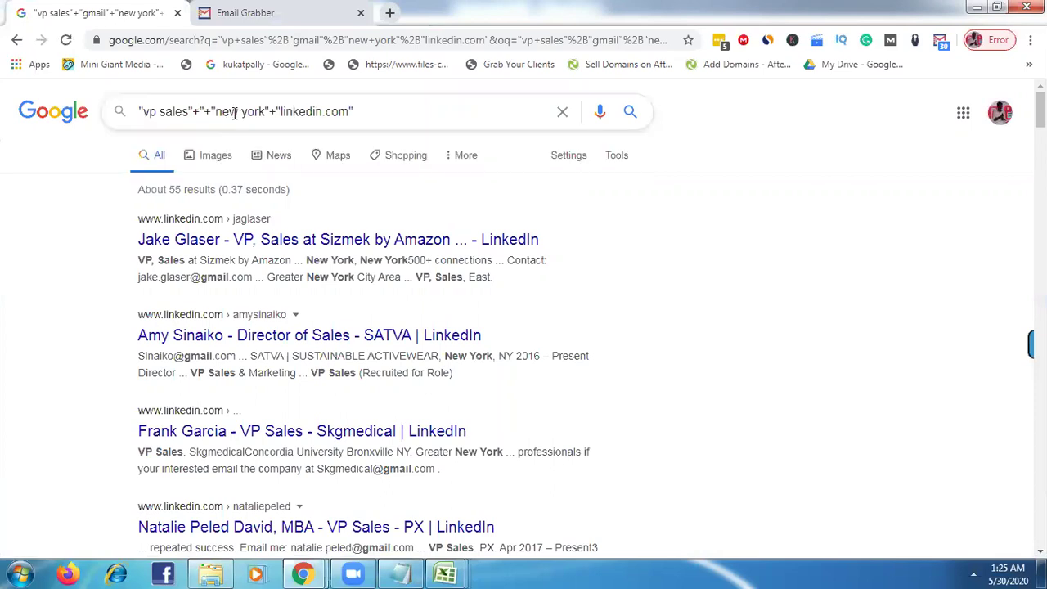
pyautogui.write('"')
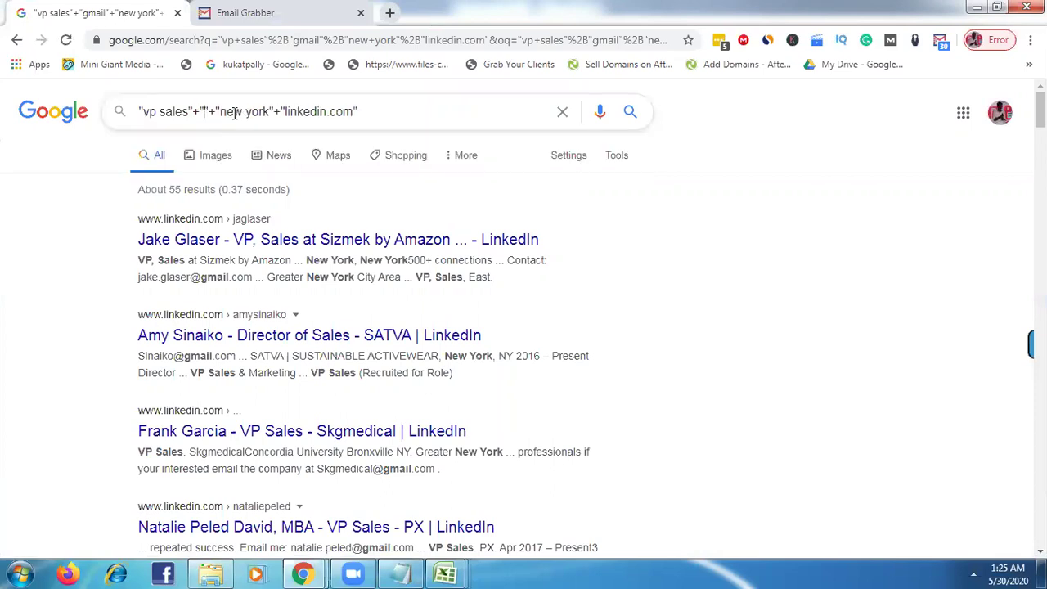
pyautogui.write('ya')
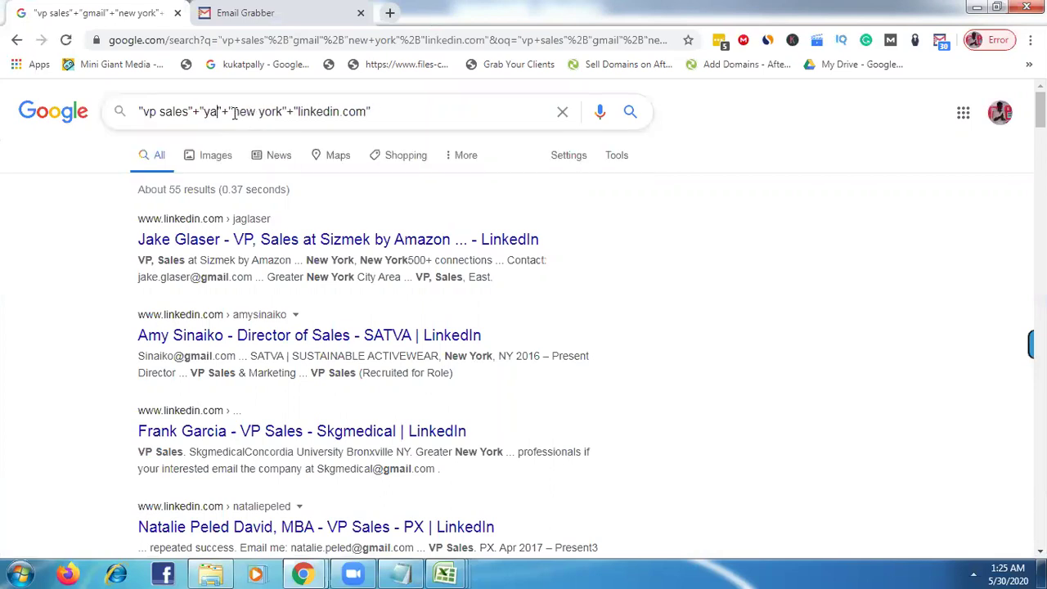
pyautogui.write('hoo')
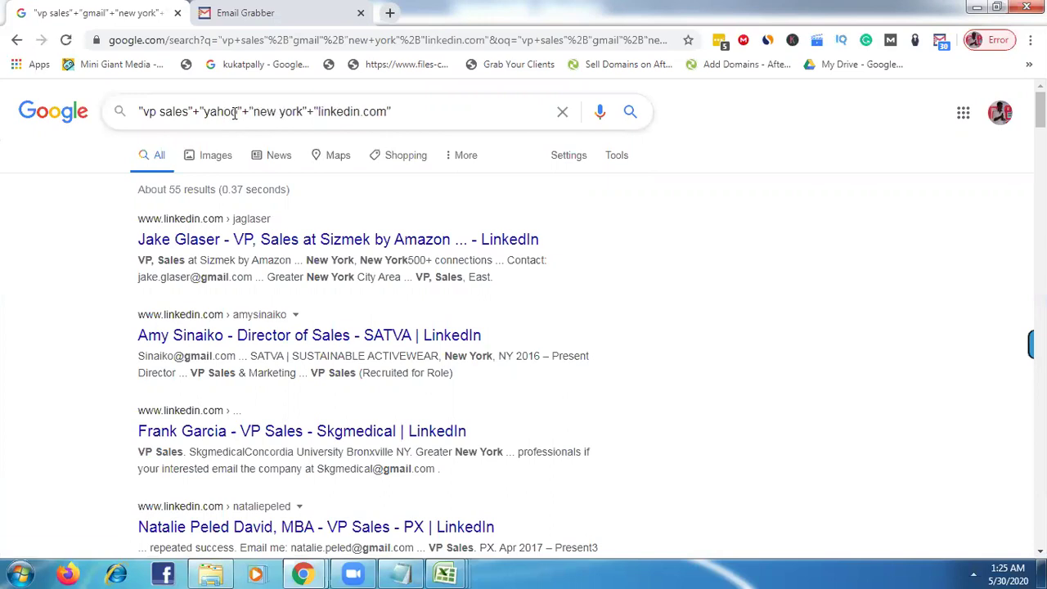
pyautogui.press('Return')
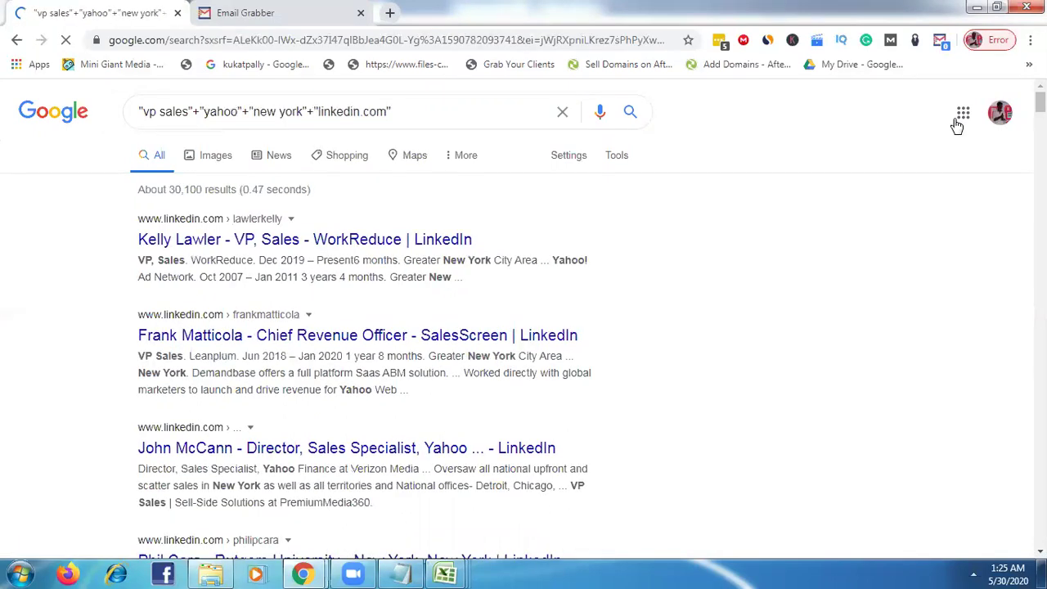
# Scroll the Yahoo results and open Email Grabber's printable address list
pyautogui.scroll(-5, 524, 319)
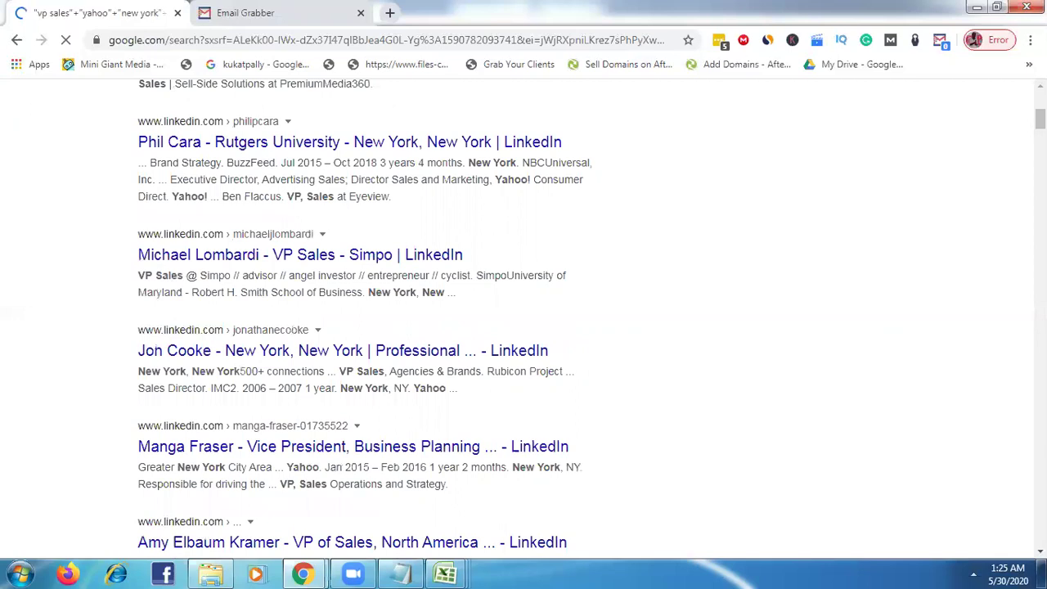
pyautogui.scroll(-5, 523, 319)
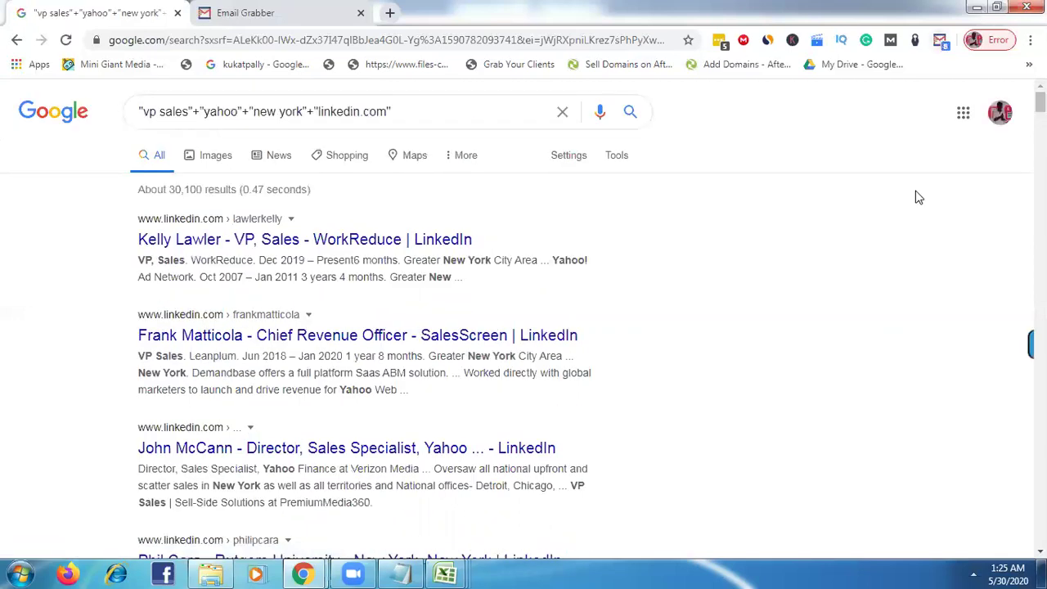
pyautogui.click(909, 177)
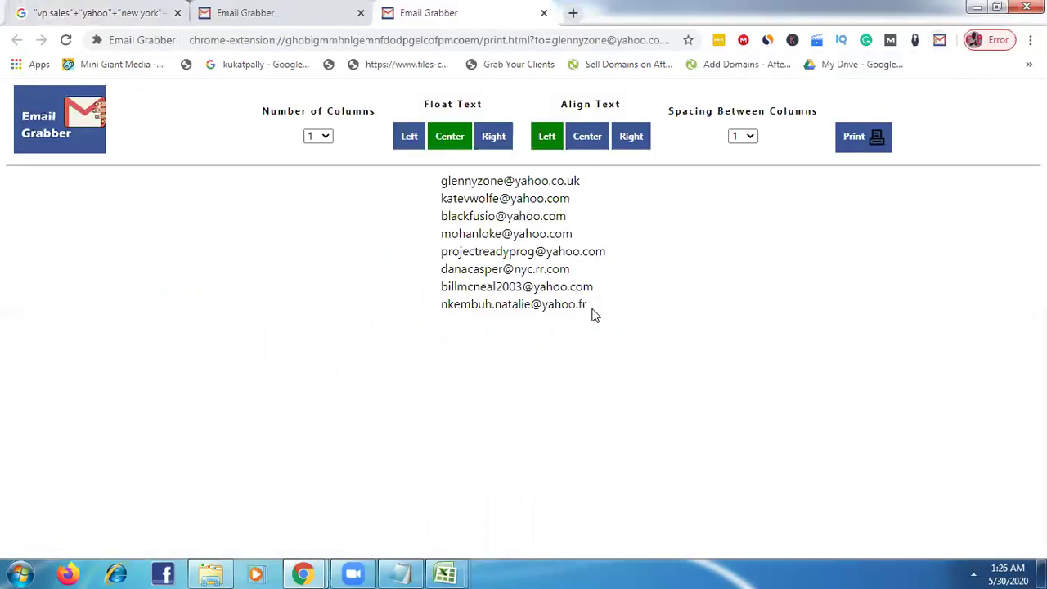
# Copy the eight Yahoo addresses from Email Grabber's print page
pyautogui.tripleClick(475, 169)
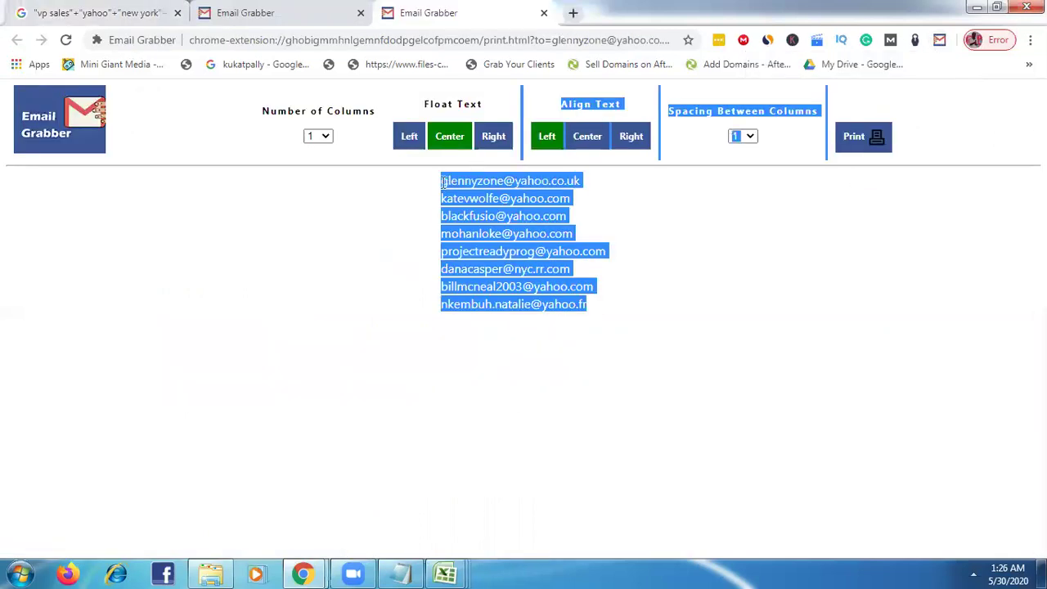
pyautogui.tripleClick(445, 182)
pyautogui.hotkey('ctrl', 'c')
pyautogui.rightClick(442, 187)
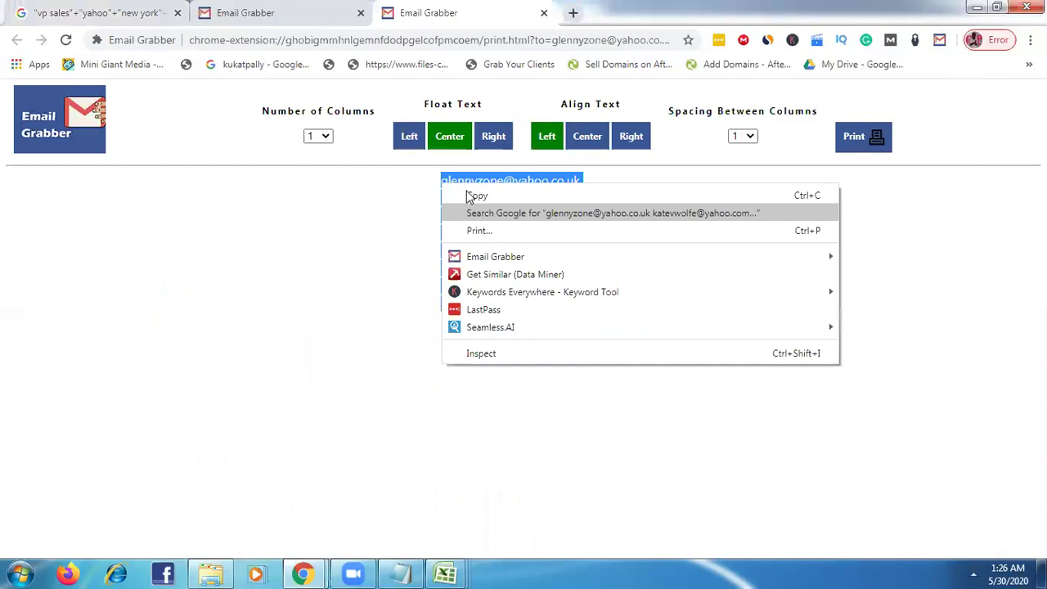
pyautogui.click(474, 197)
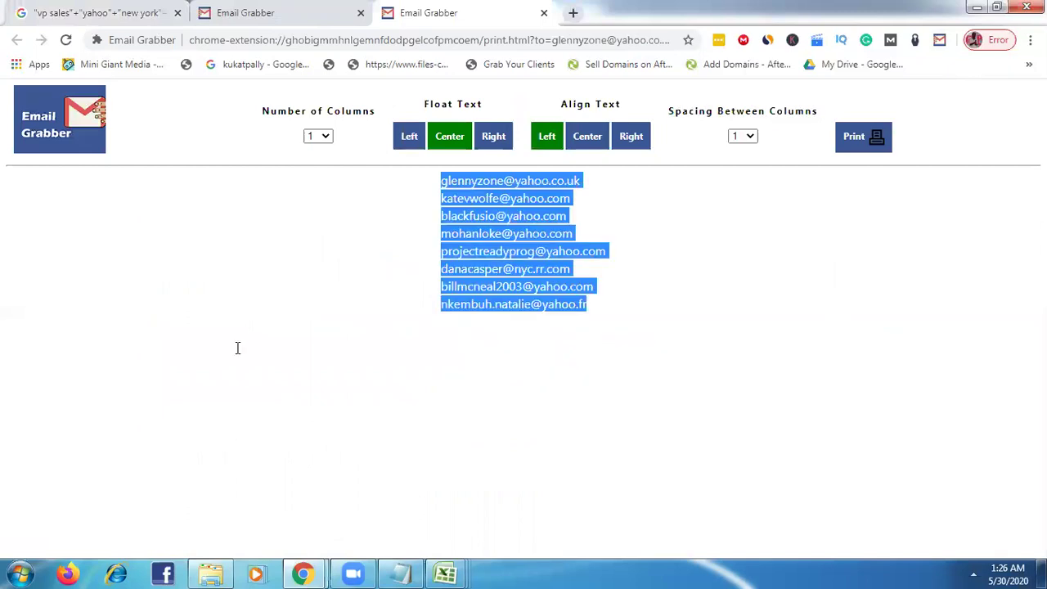
pyautogui.hotkey('alt', 'Tab')
pyautogui.hotkey('ctrl', 'v')
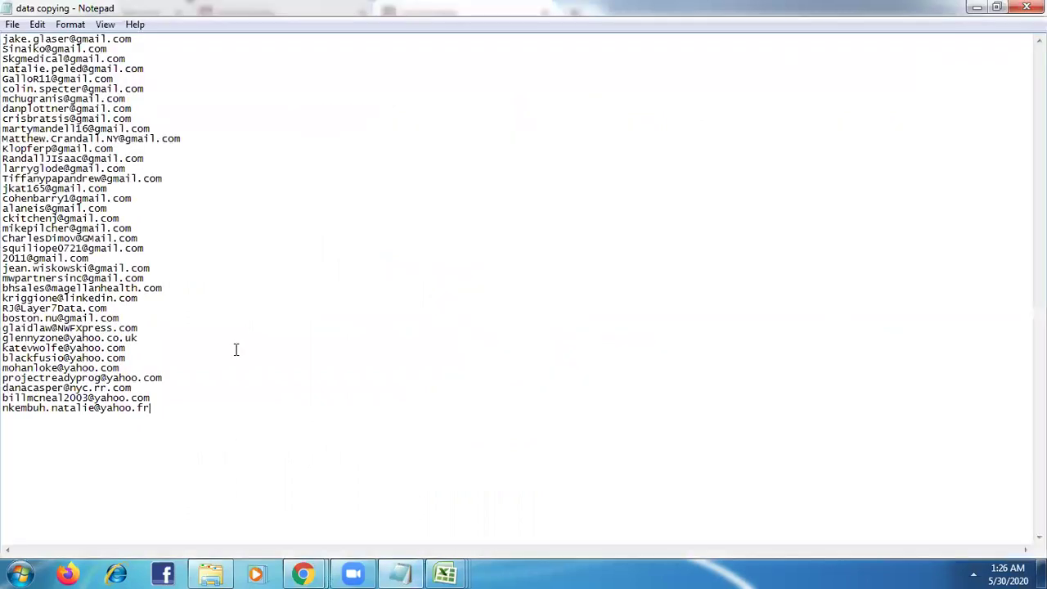
pyautogui.keyDown('shift'); pyautogui.click(102, 198); pyautogui.keyUp('shift')
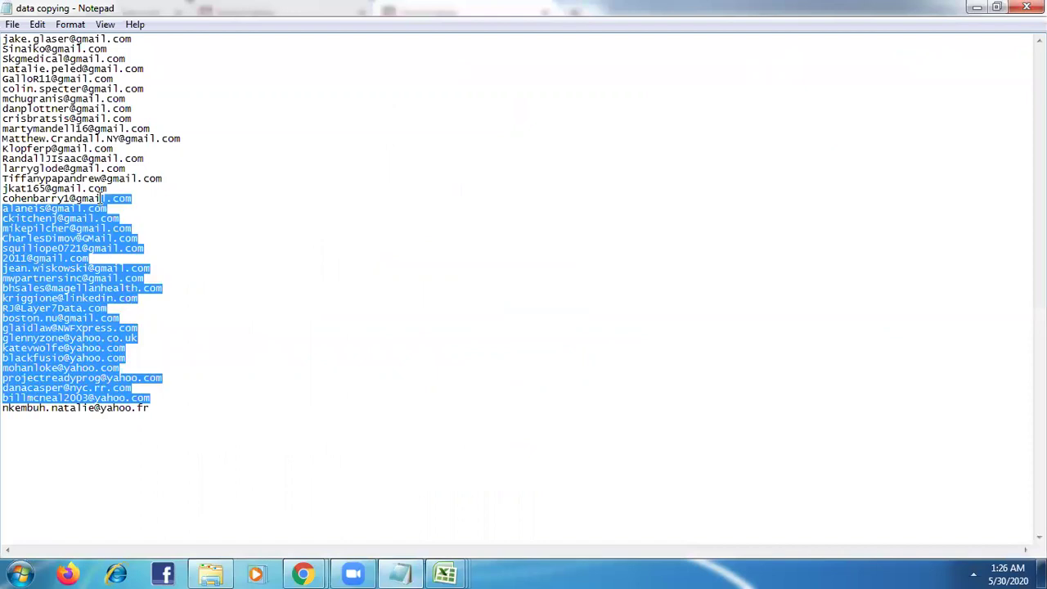
pyautogui.keyDown('shift'); pyautogui.click(64, 38); pyautogui.keyUp('shift')
pyautogui.keyDown('shift'); pyautogui.click(27, 98); pyautogui.keyUp('shift')
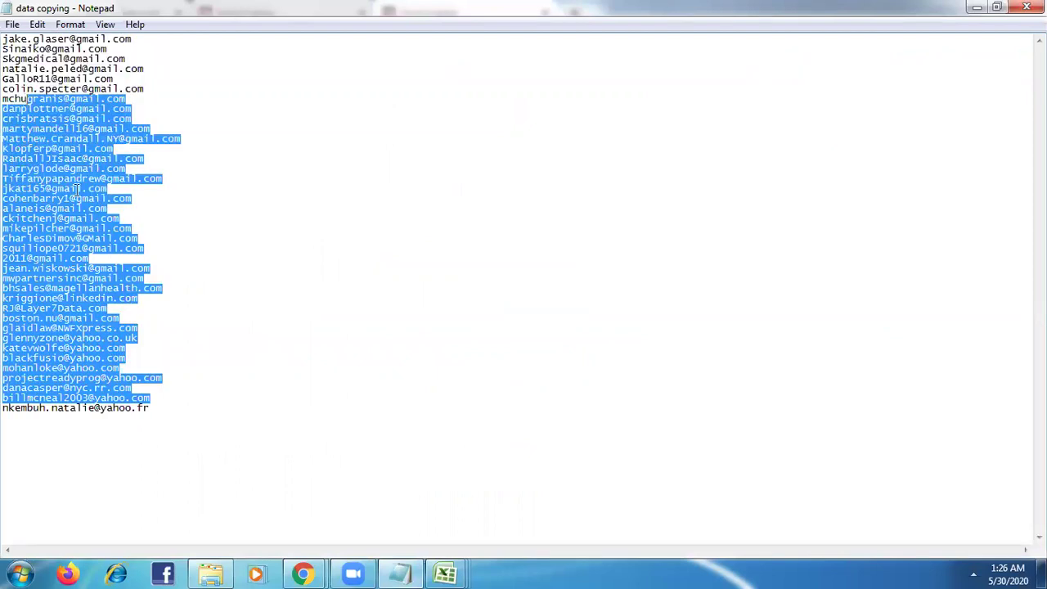
pyautogui.moveTo(303, 573)
pyautogui.click(343, 479)
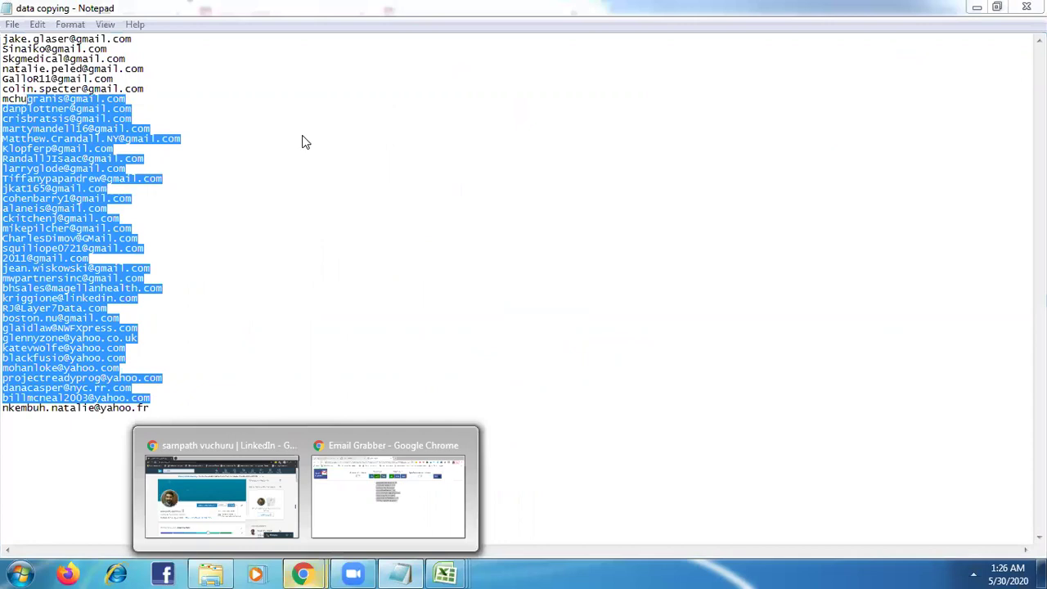
# Switch between the Yahoo search results and the Notepad list, ending on the results scrolled to the top
pyautogui.click(129, 8)
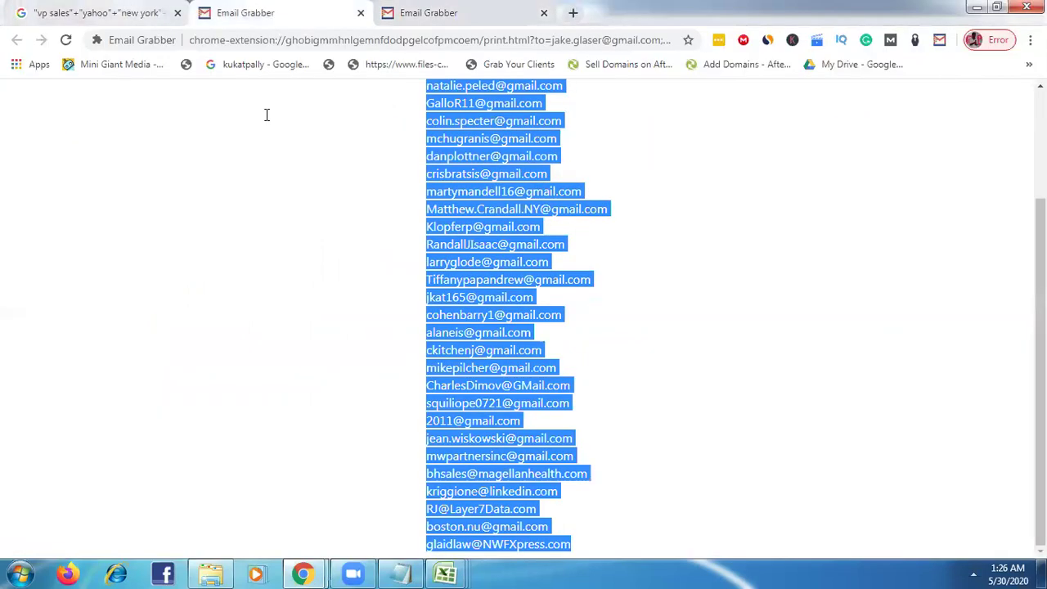
pyautogui.click(235, 111)
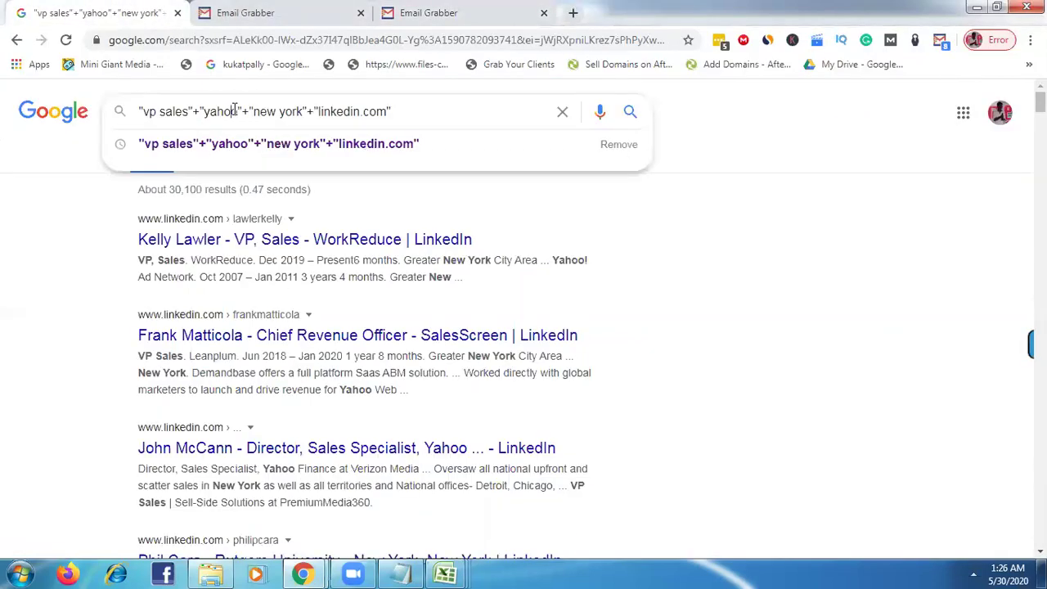
pyautogui.click(44, 323)
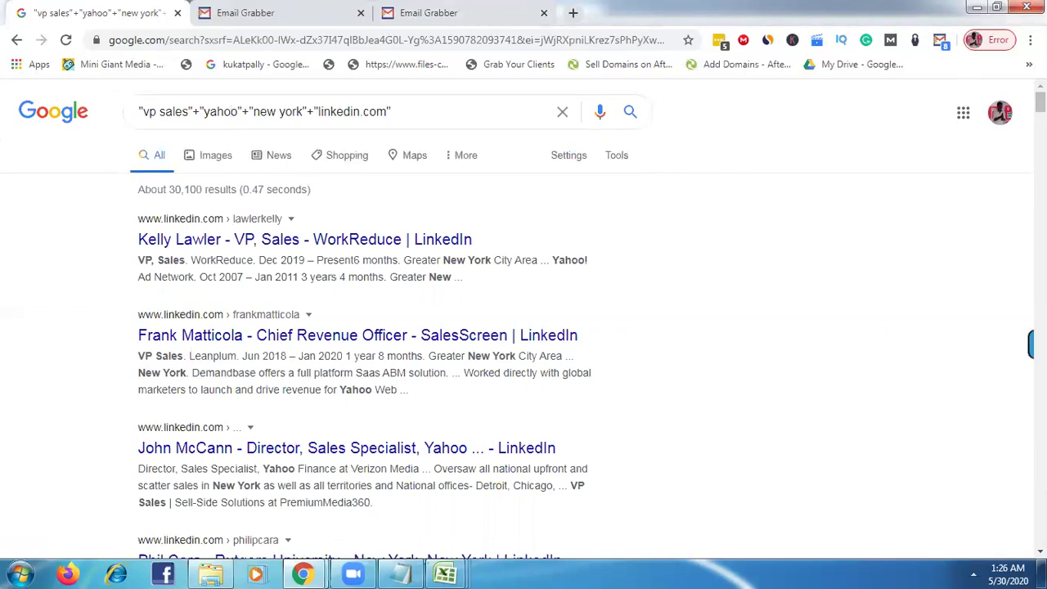
pyautogui.scroll(-5, 557, 459)
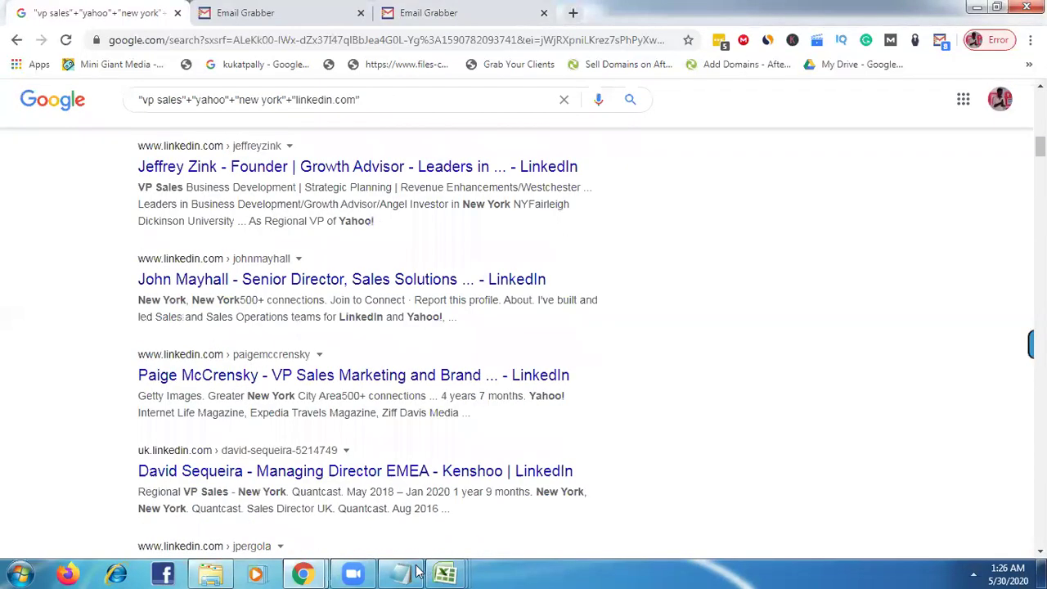
pyautogui.click(417, 572)
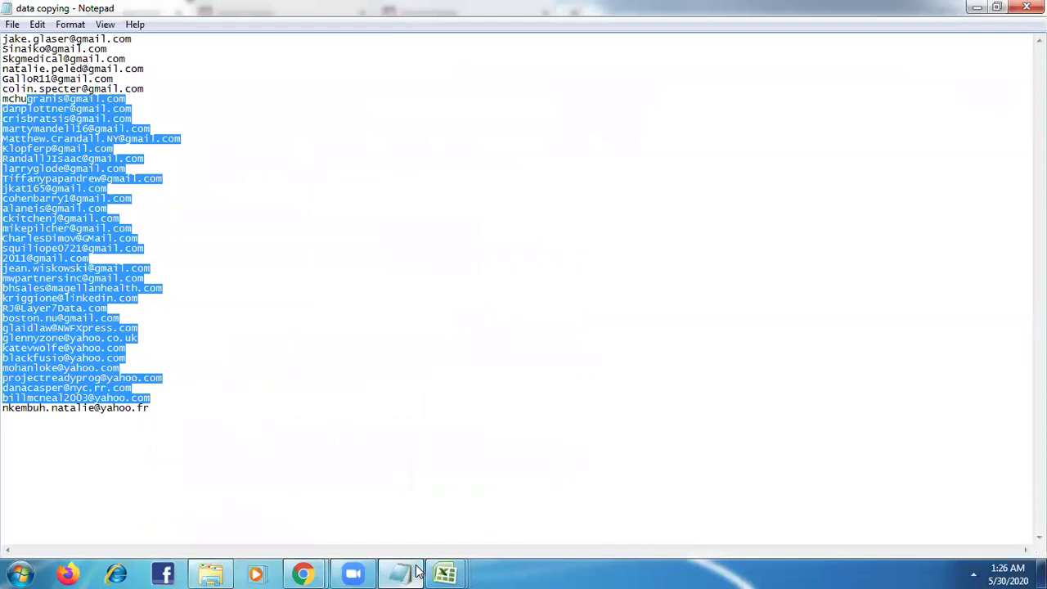
pyautogui.click(303, 573)
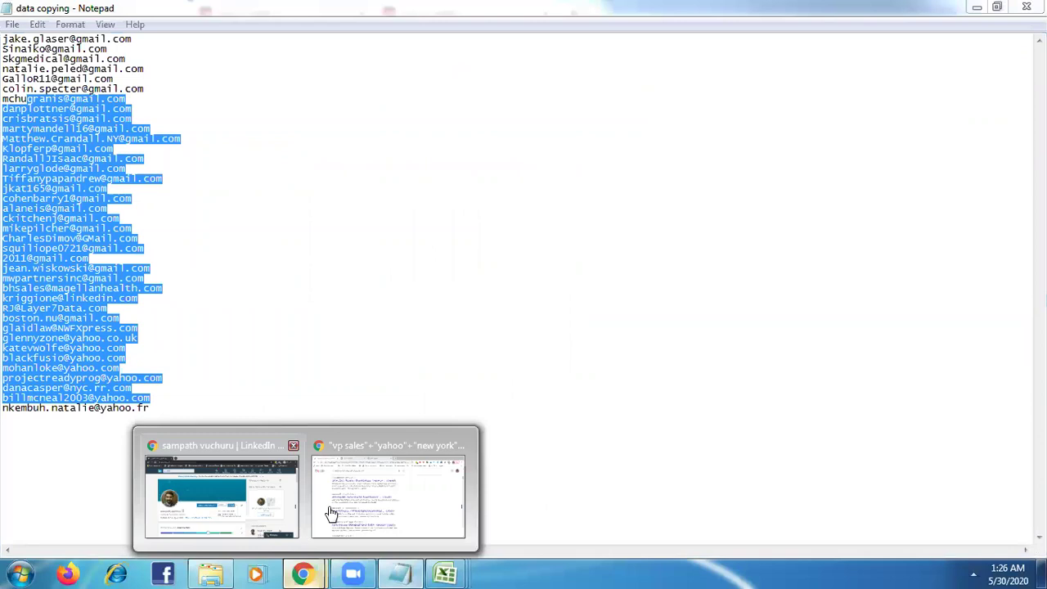
pyautogui.click(331, 513)
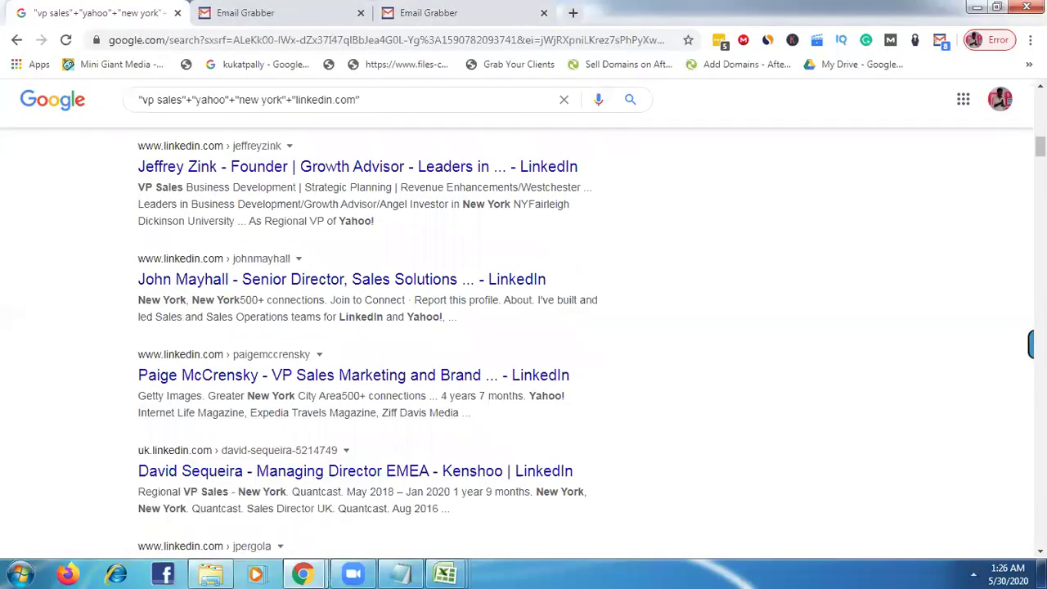
pyautogui.scroll(6, 523, 327)
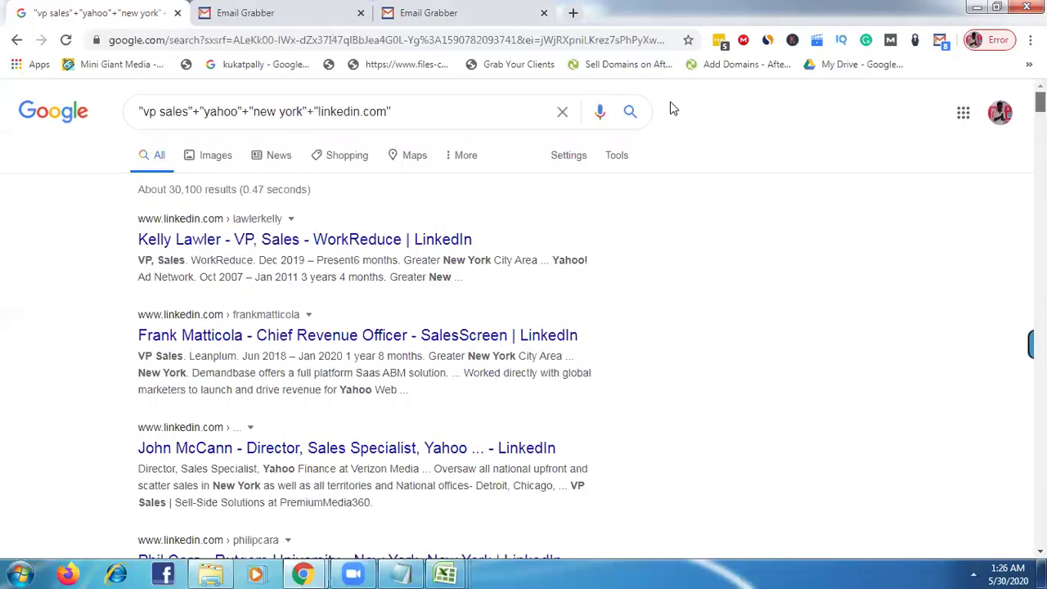
pyautogui.click(229, 116)
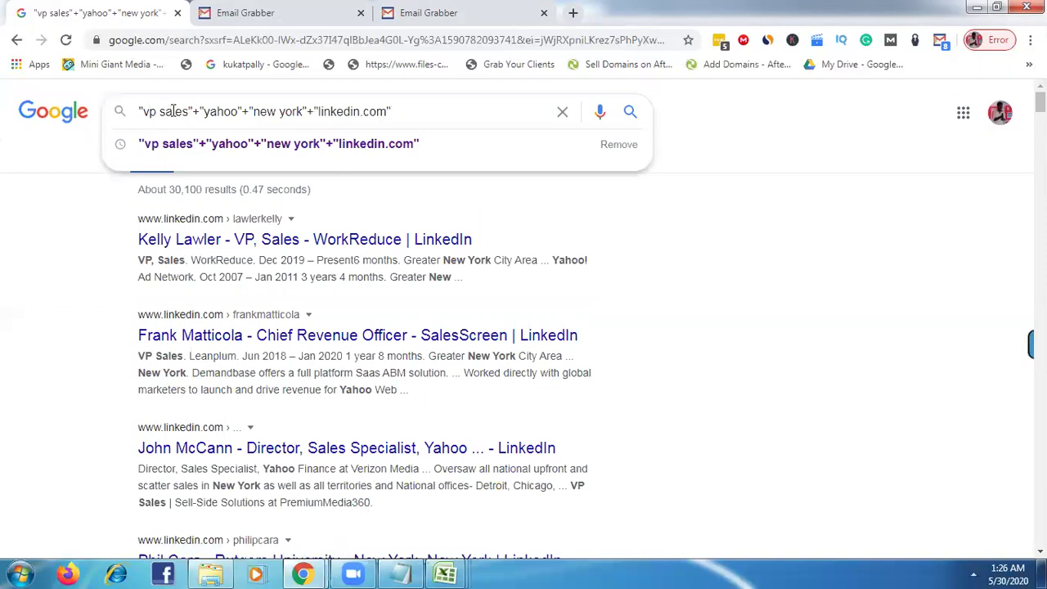
pyautogui.click(223, 113)
pyautogui.click(326, 122)
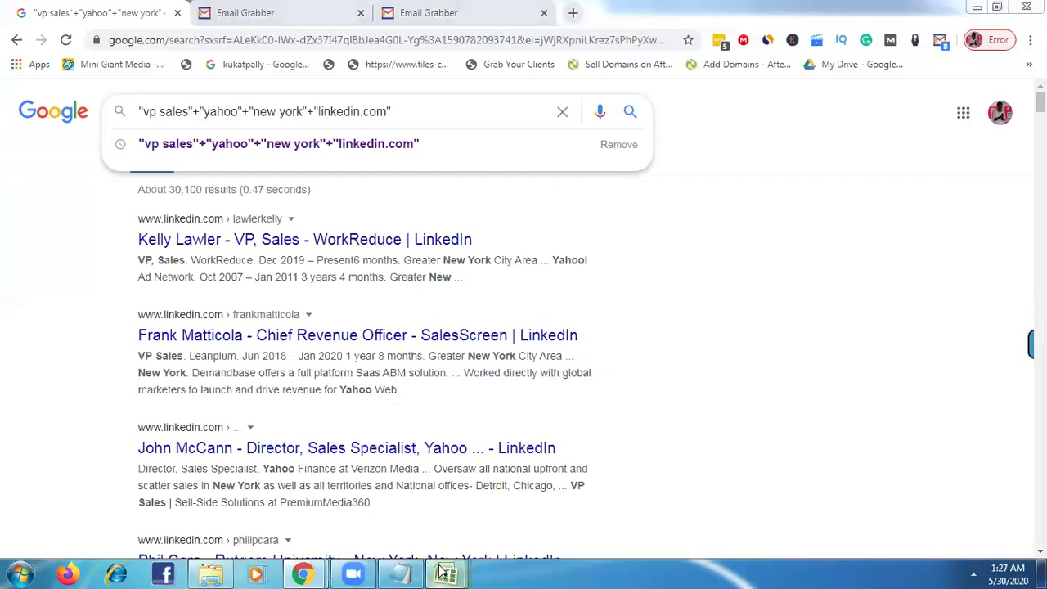
pyautogui.moveTo(443, 573)
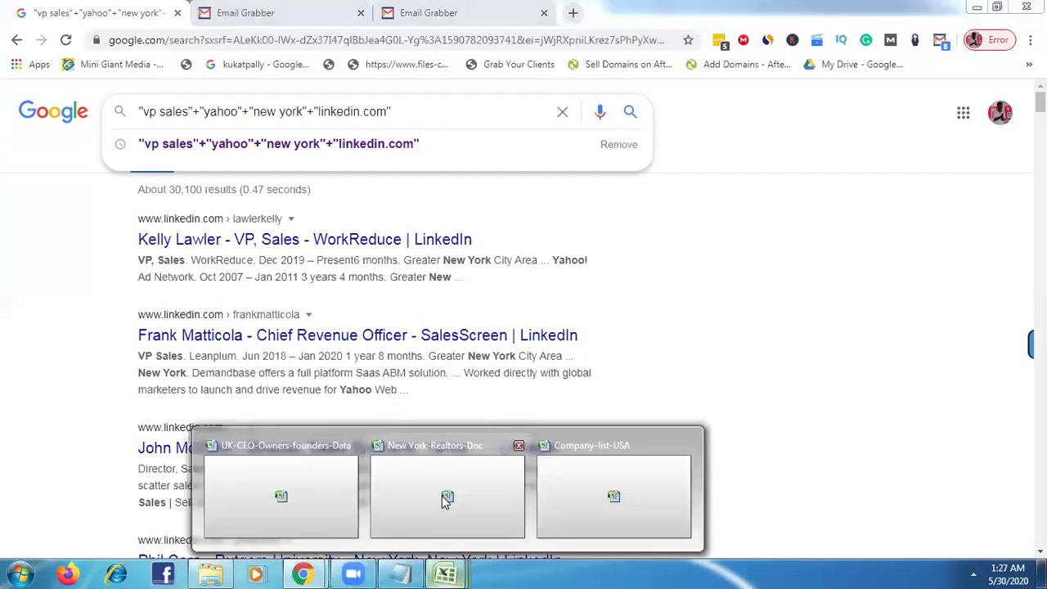
# Open the UK-CEO-Owners-founders-Data workbook and overwrite cell B17 with 0
pyautogui.click(281, 491)
pyautogui.click(127, 396)
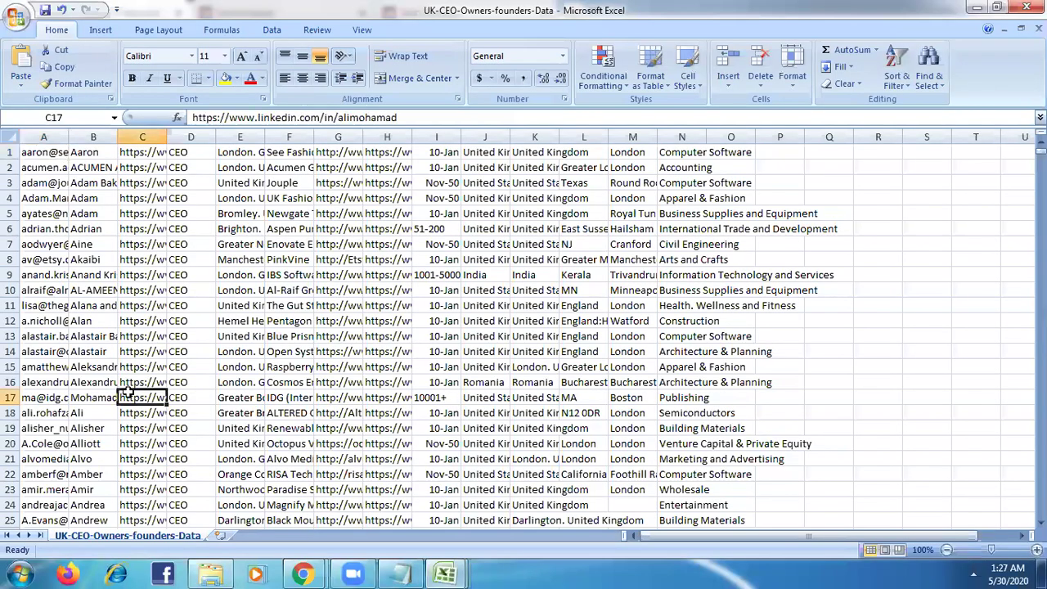
pyautogui.press('Right')
pyautogui.press('Right')
pyautogui.press('Right')
pyautogui.press('Right')
pyautogui.press('Right')
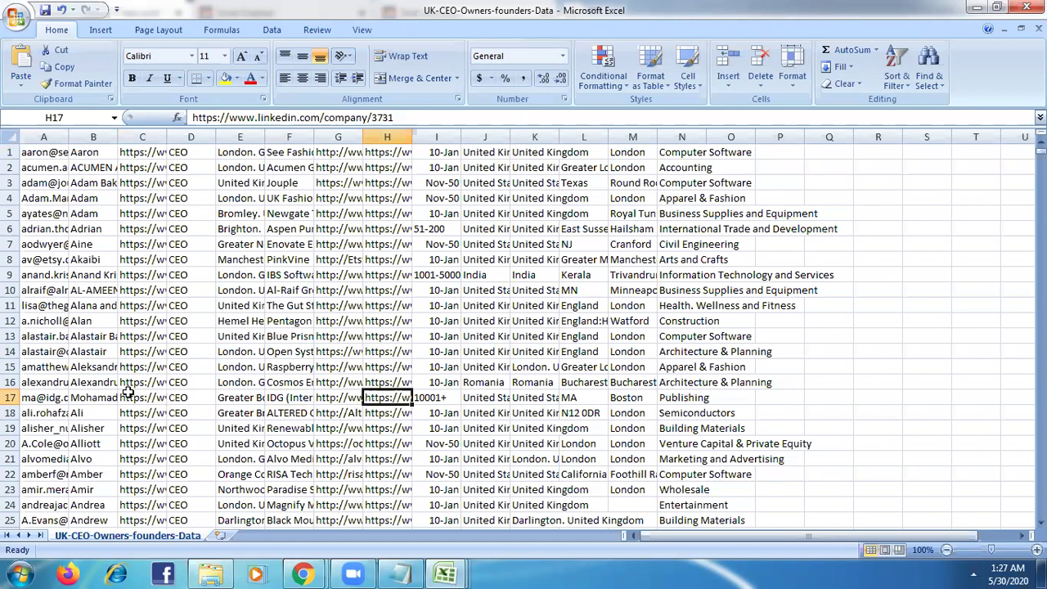
pyautogui.press('Left')
pyautogui.press('Left')
pyautogui.press('Left')
pyautogui.press('Left')
pyautogui.press('Left')
pyautogui.press('Left')
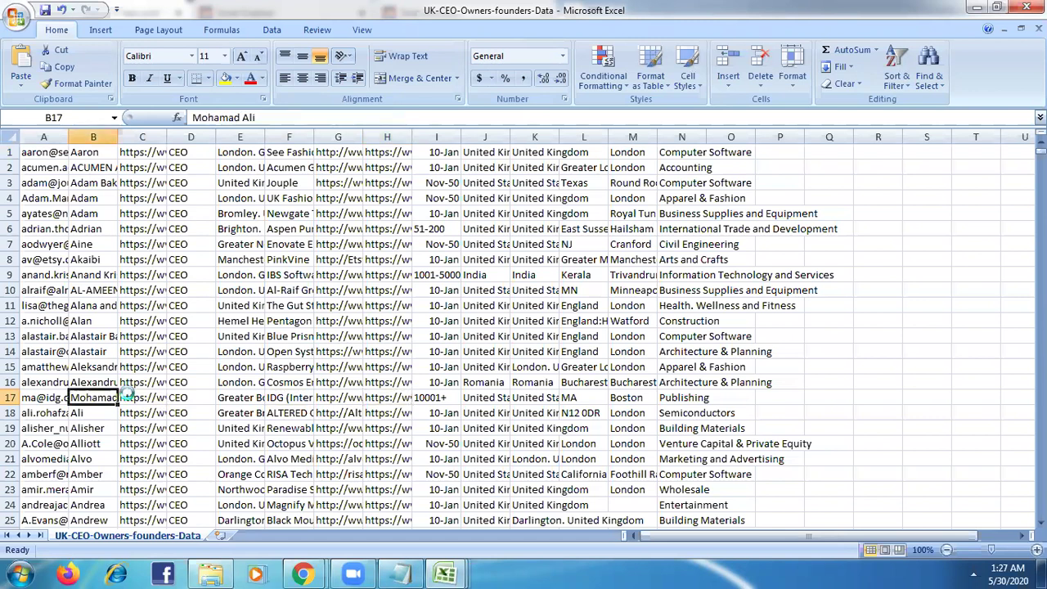
pyautogui.write('0')
pyautogui.press('Right')
pyautogui.press('Right')
pyautogui.press('Right')
pyautogui.press('Right')
pyautogui.press('Right')
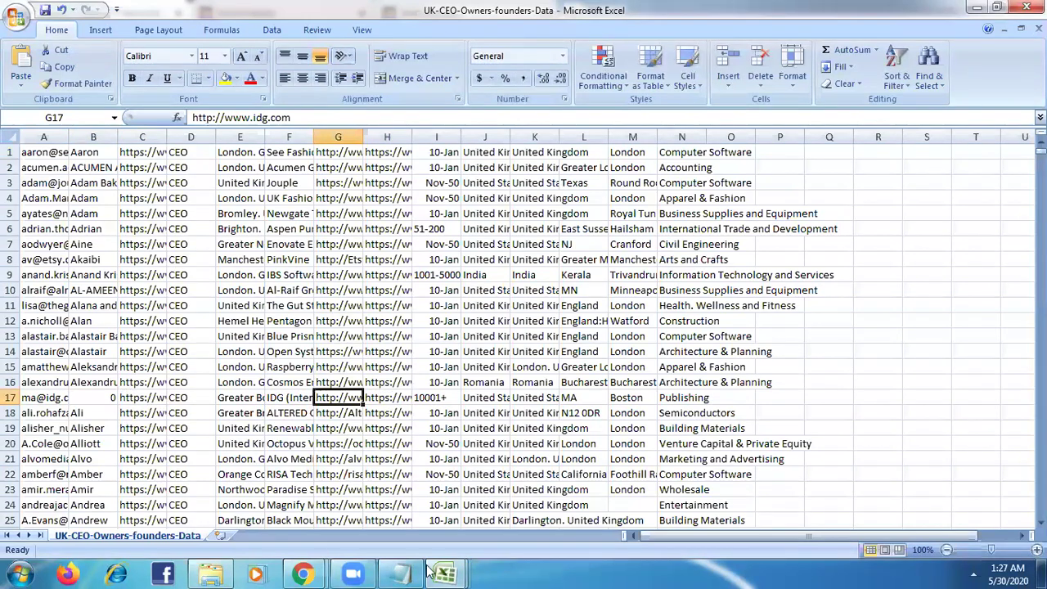
# Switch to the Company-list-USA workbook and back to UK-CEO-Owners-founders-Data
pyautogui.moveTo(444, 572)
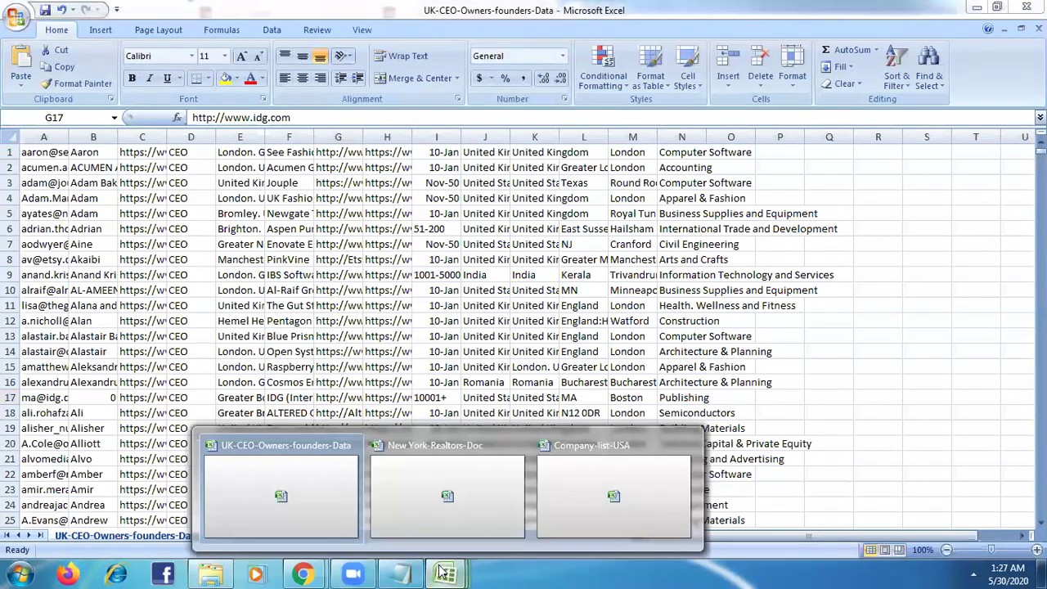
pyautogui.click(275, 456)
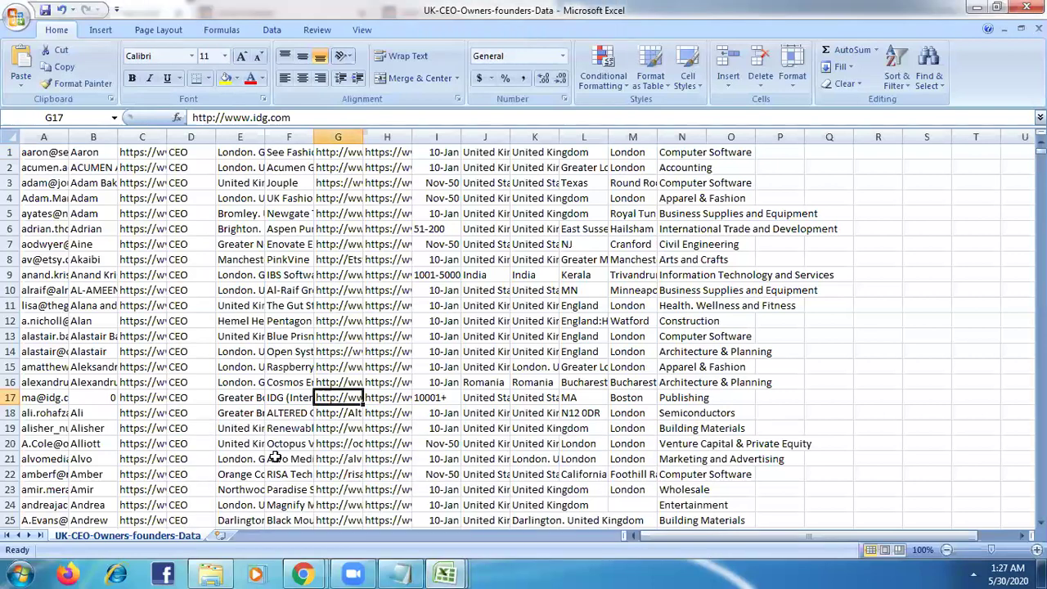
pyautogui.click(570, 491)
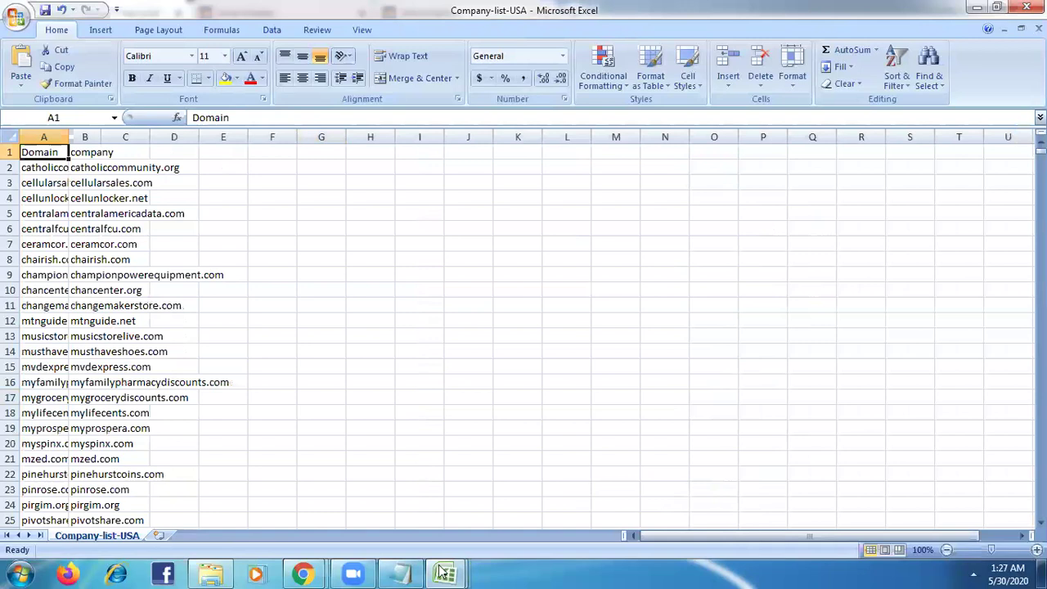
pyautogui.hotkey('alt', 'Tab')
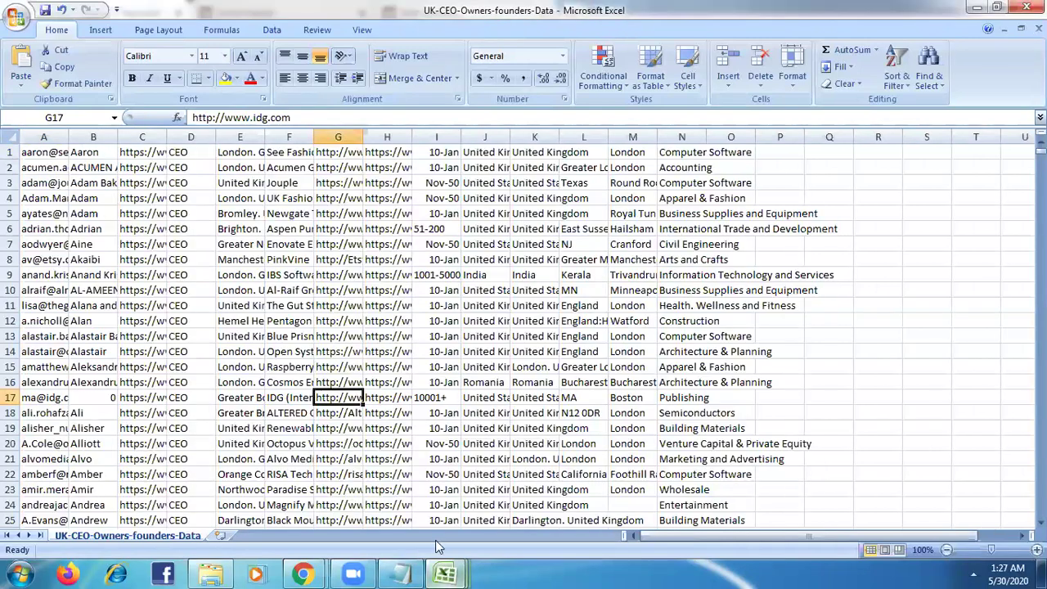
# Switch to the New York realtors workbook and move along row 7 to the phone number
pyautogui.moveTo(435, 540)
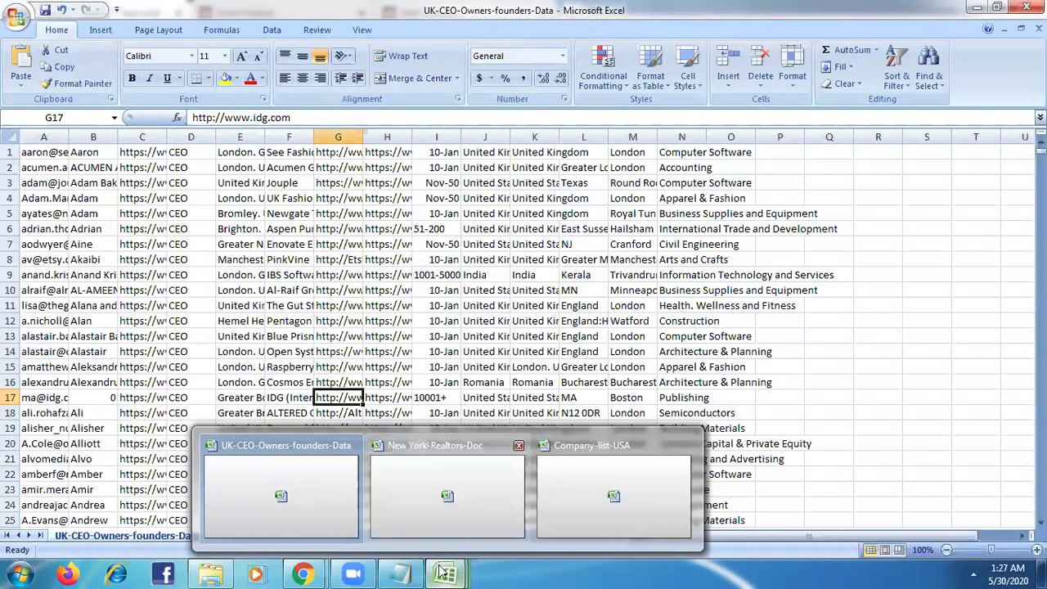
pyautogui.click(447, 491)
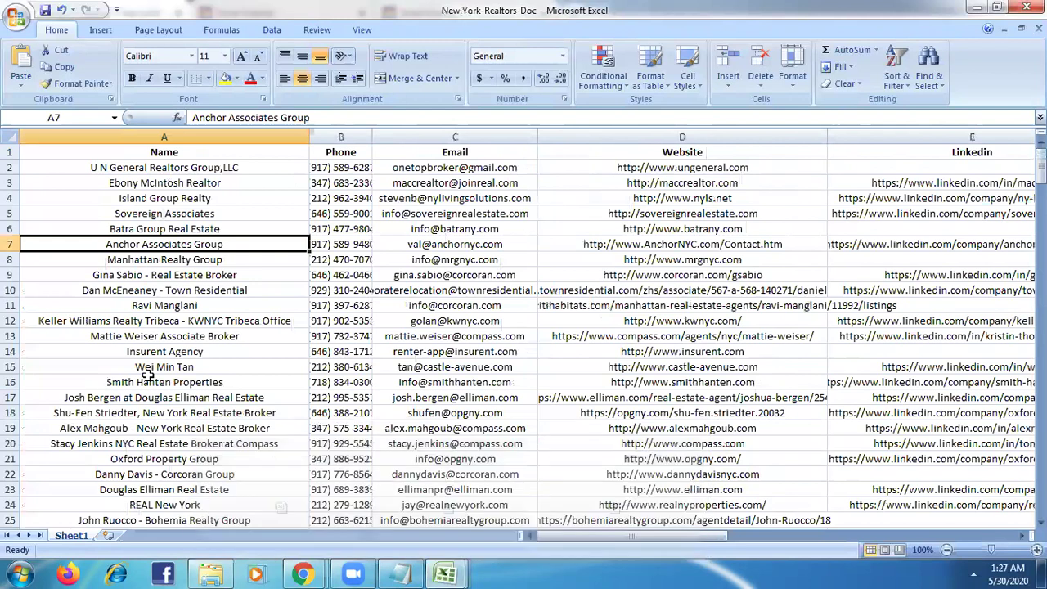
pyautogui.press('Right')
pyautogui.press('Right')
pyautogui.press('Right')
pyautogui.press('Right')
pyautogui.press('Right')
pyautogui.press('Right')
pyautogui.press('Right')
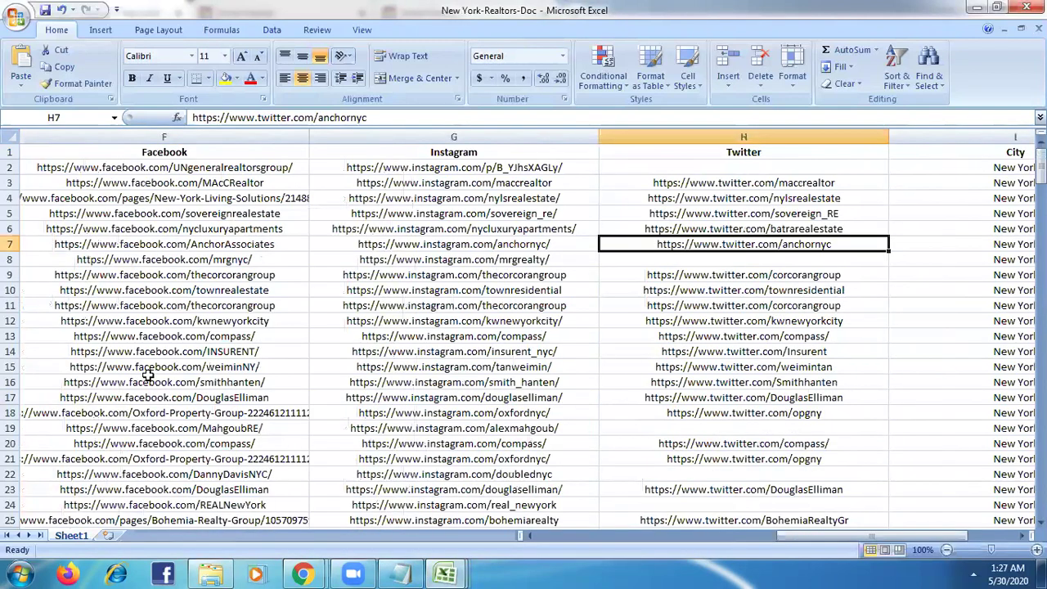
# Bring up the Company-list-USA workbook, then return to the Google search results window
pyautogui.click(447, 571)
pyautogui.click(586, 478)
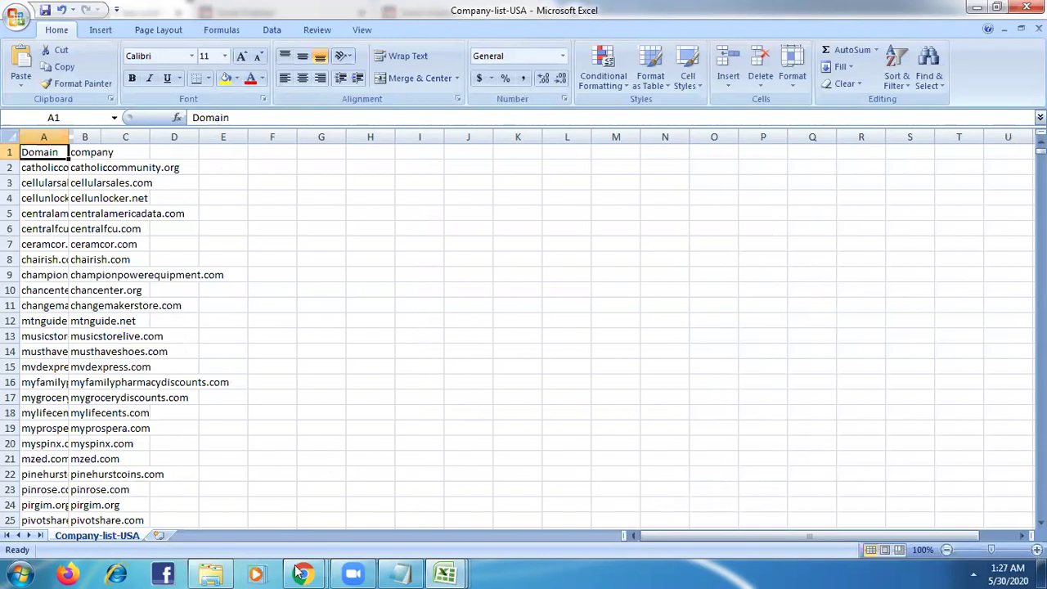
pyautogui.moveTo(298, 573)
pyautogui.click(348, 494)
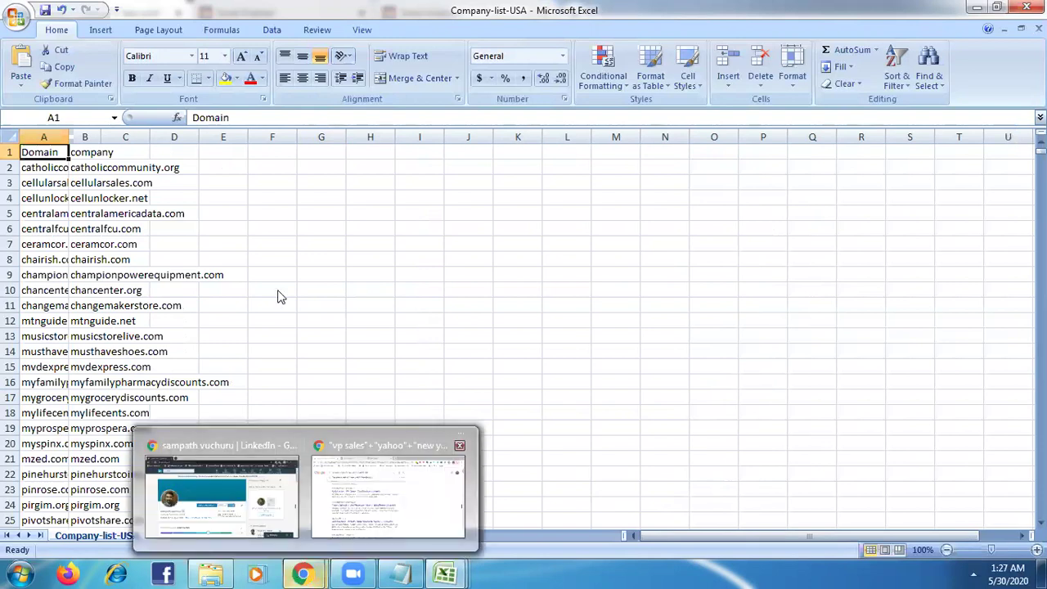
# Dismiss the search suggestions and scroll down the New York VP sales LinkedIn results
pyautogui.click(765, 268)
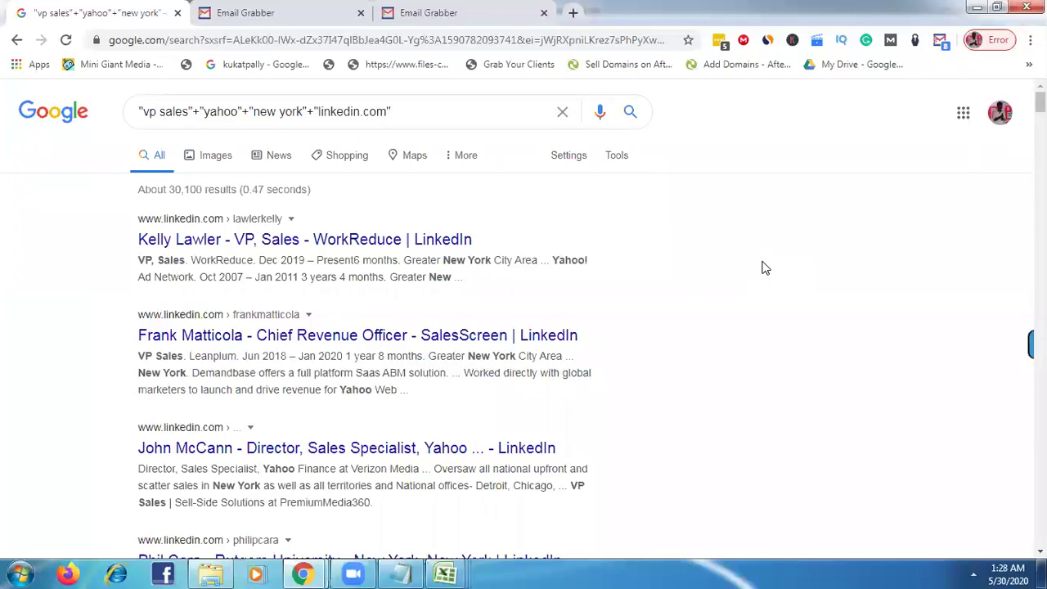
pyautogui.scroll(-5, 695, 395)
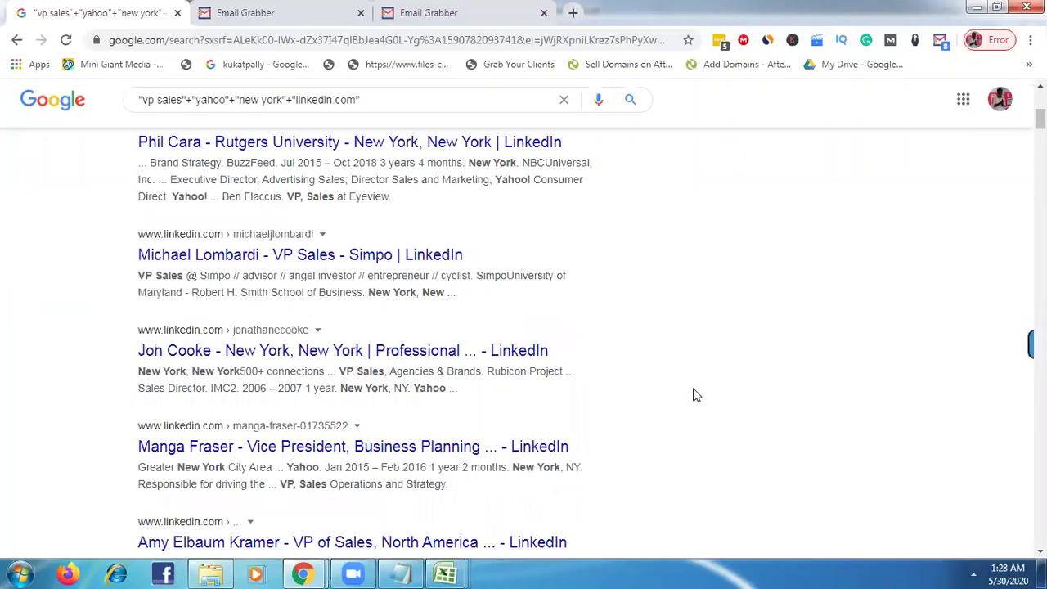